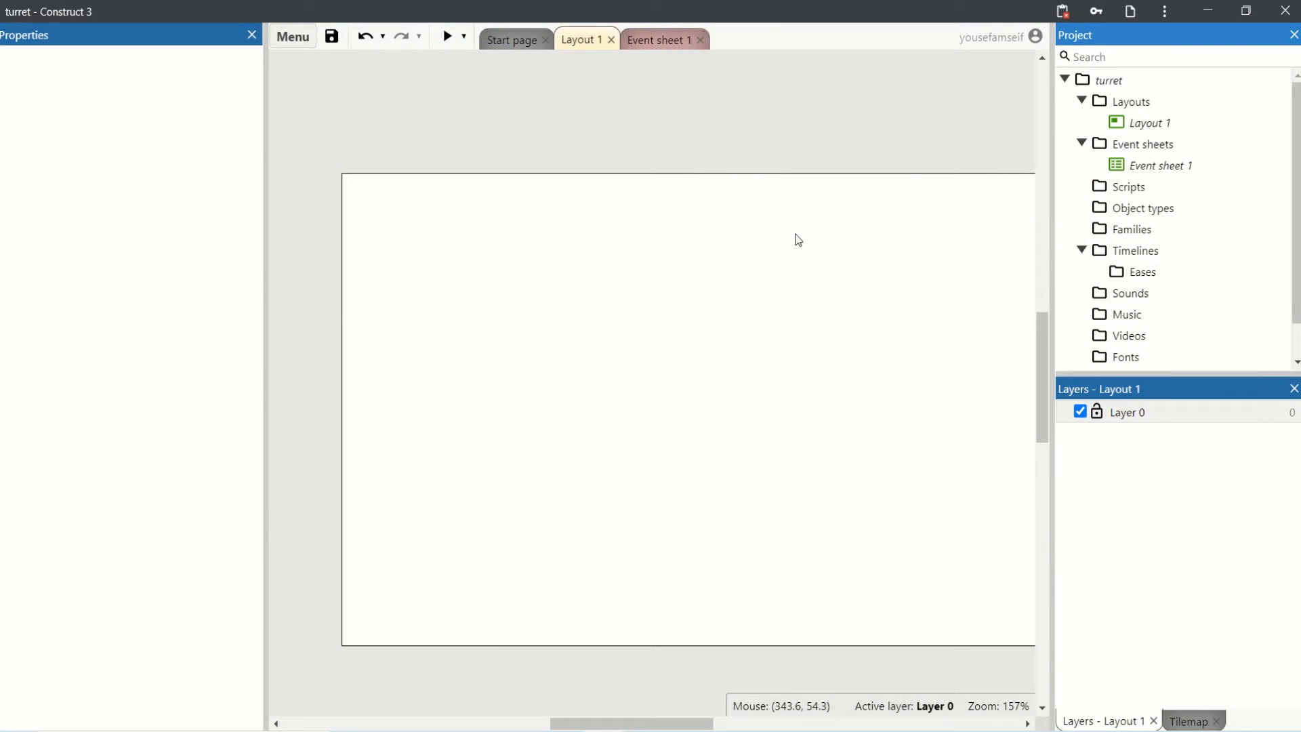
# - Create a new Sprite object named turret and place it on the layout
pyautogui.doubleClick(792, 239)
pyautogui.scroll(-5, 627, 308)
pyautogui.scroll(-3, 579, 293)
pyautogui.scroll(1, 576, 311)
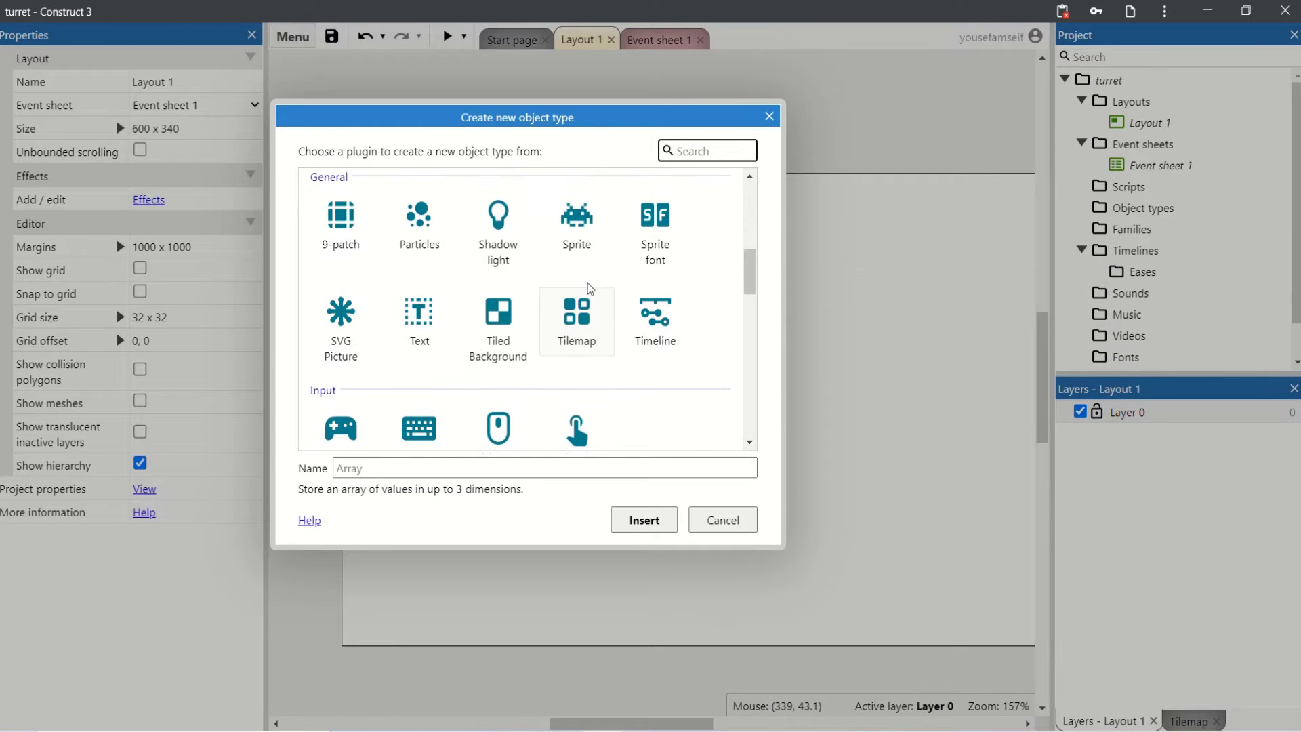
pyautogui.click(577, 224)
pyautogui.click(427, 466)
pyautogui.write('turret')
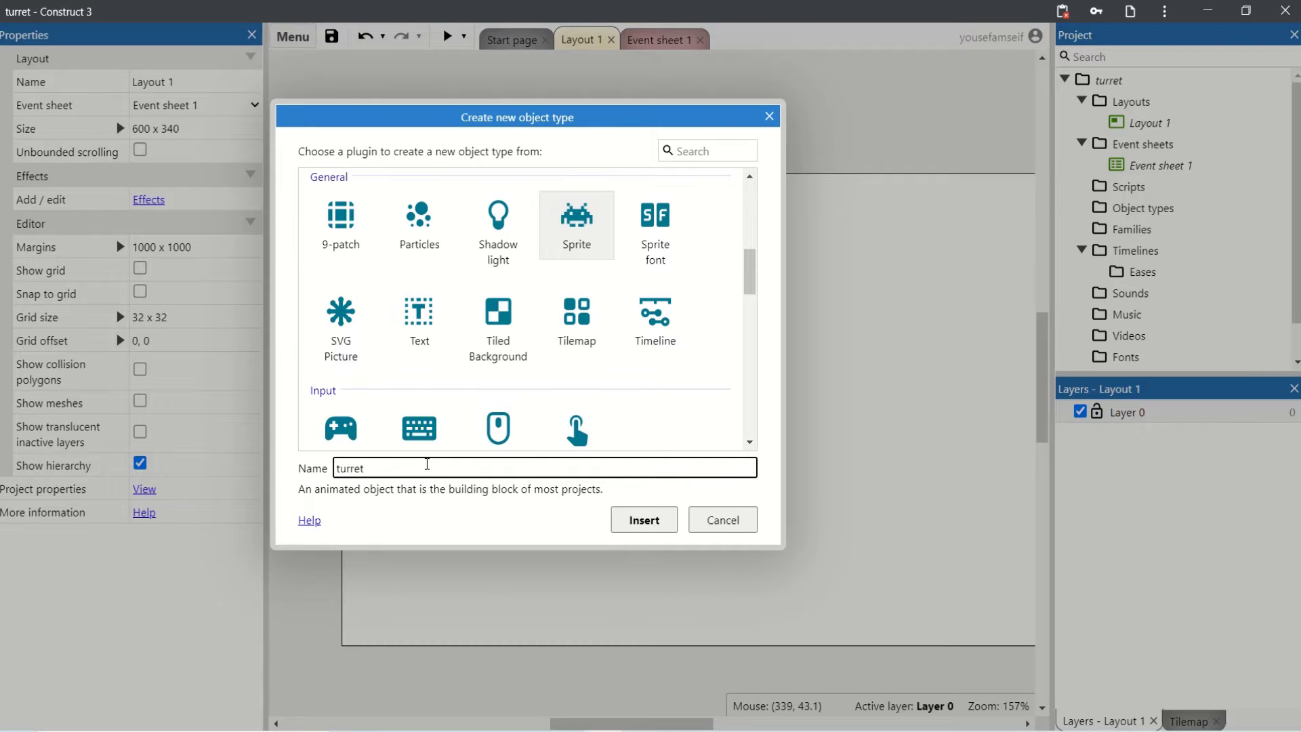
pyautogui.press('Return')
pyautogui.click(561, 357)
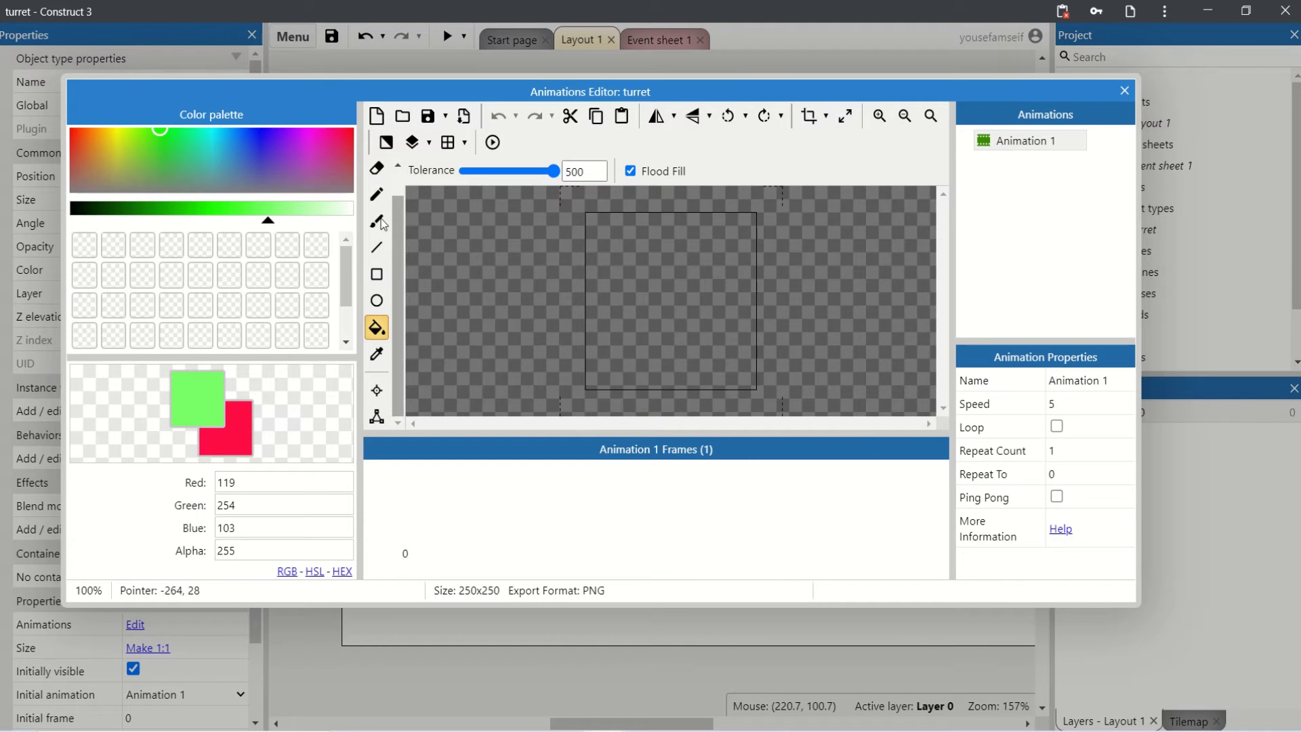
# - Draw a triangle outline with the Line tool, fill it solid green, and crop it
pyautogui.click(376, 221)
pyautogui.click(377, 194)
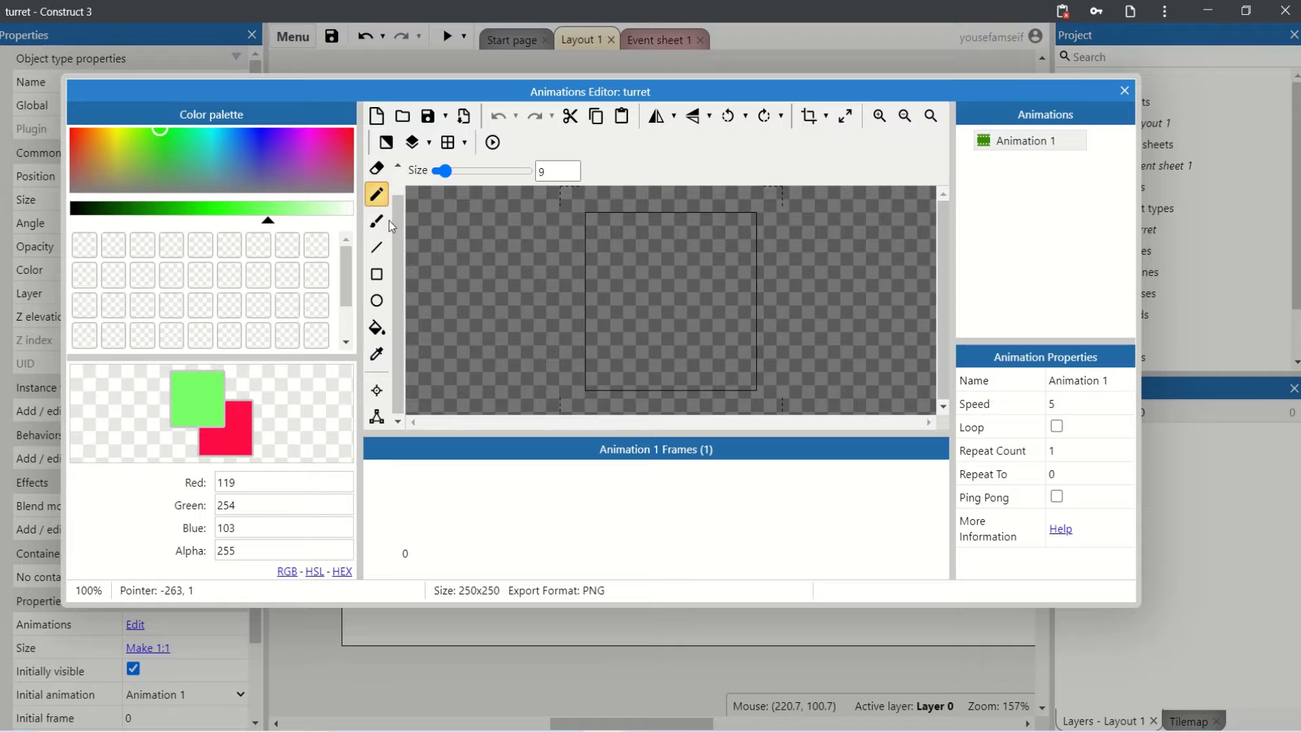
pyautogui.click(377, 248)
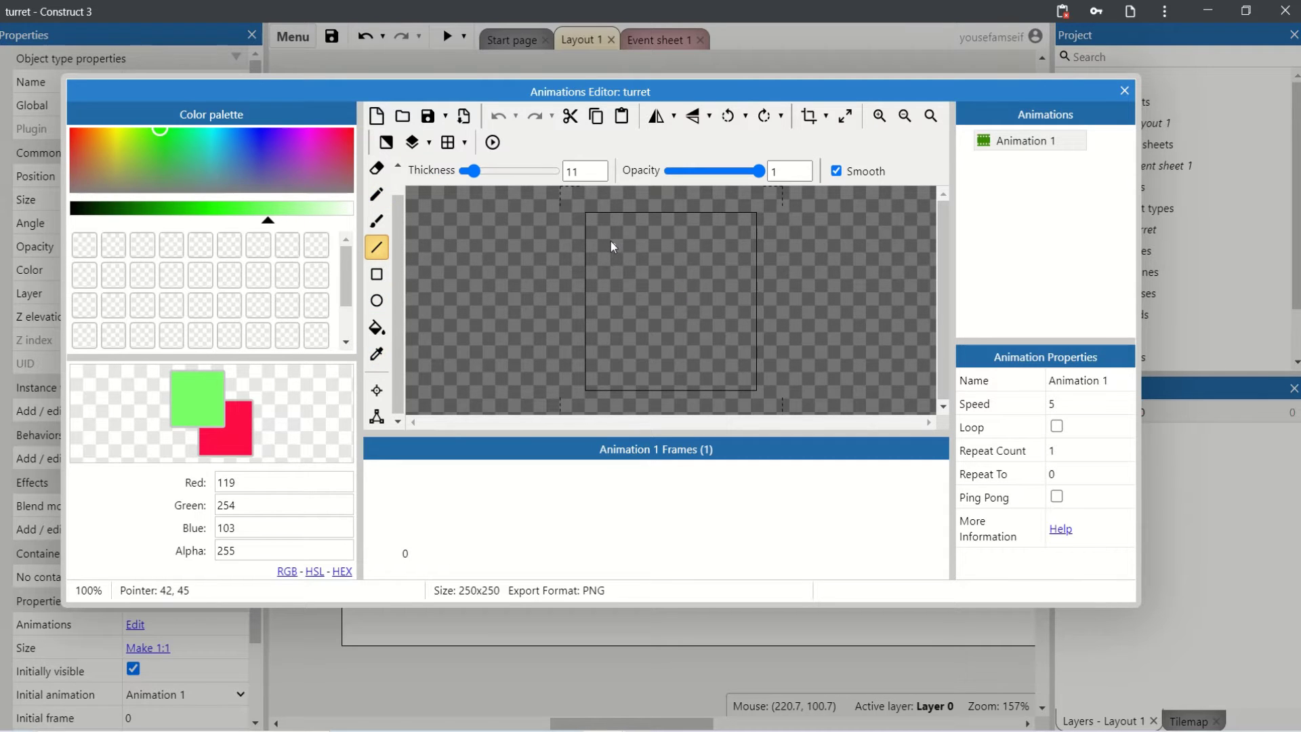
pyautogui.moveTo(595, 218)
pyautogui.mouseDown()
pyautogui.moveTo(595, 381)
pyautogui.moveTo(726, 298)
pyautogui.moveTo(593, 222)
pyautogui.mouseUp()
pyautogui.click(377, 328)
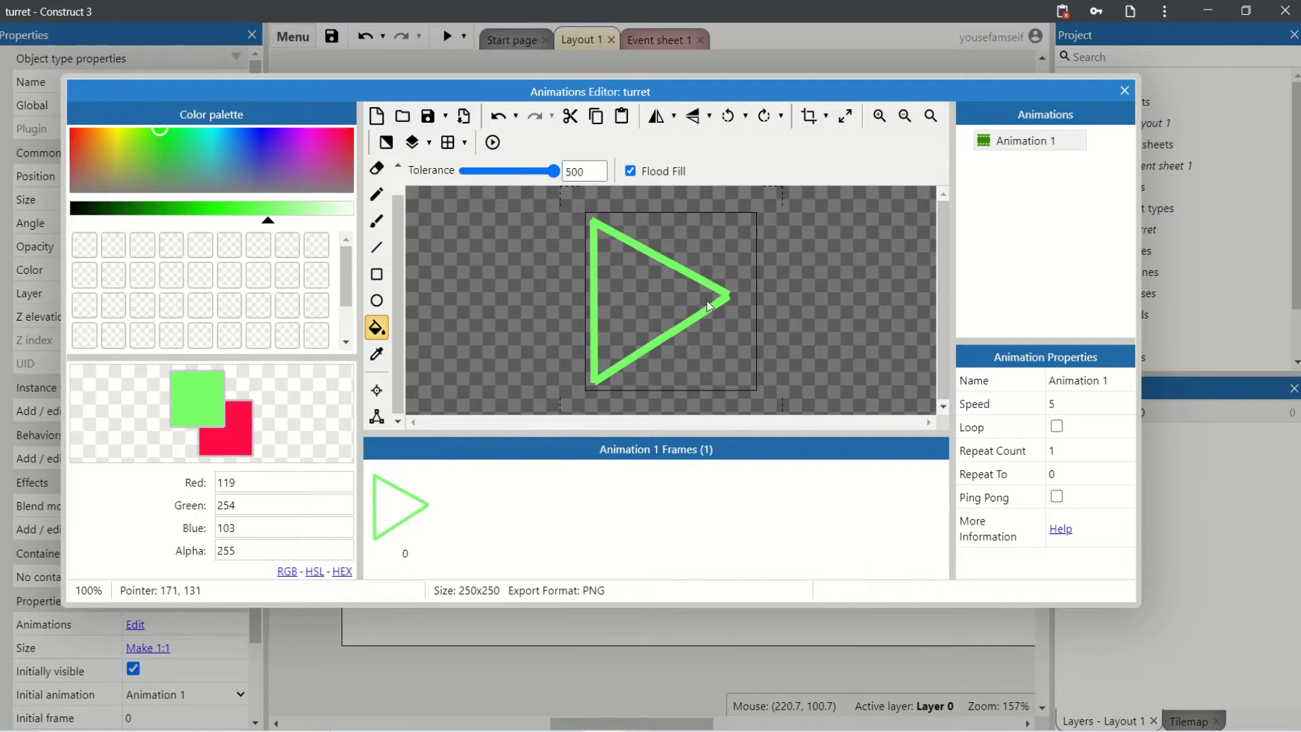
pyautogui.click(661, 277)
pyautogui.click(600, 246)
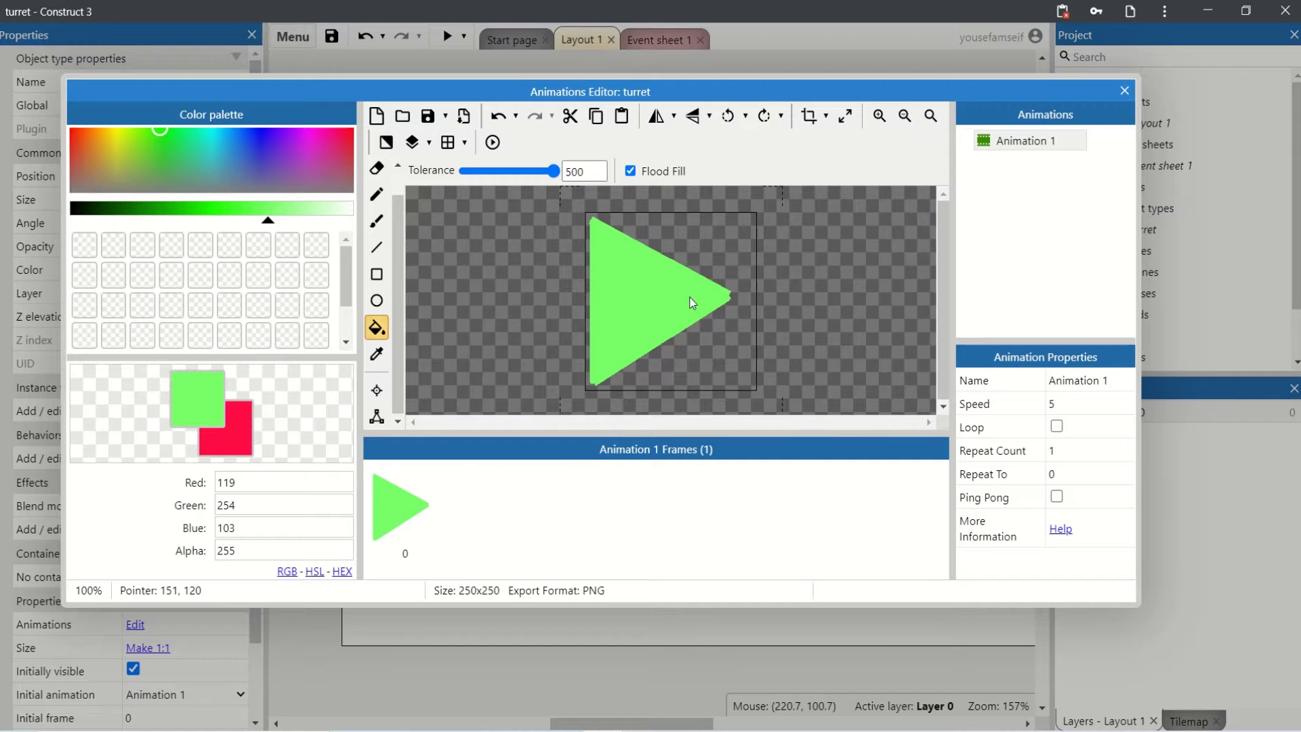
pyautogui.click(809, 116)
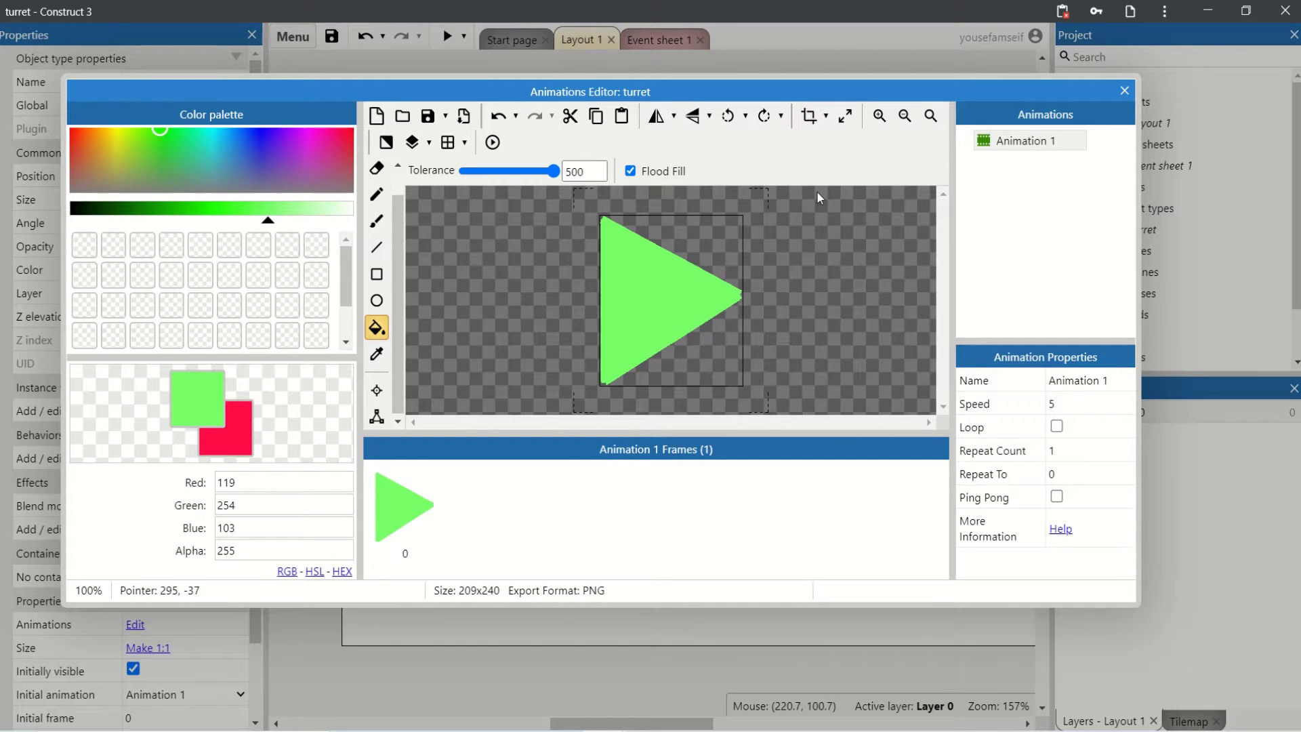
# - Resize the turret sprite to 30 x 24
pyautogui.click(1125, 90)
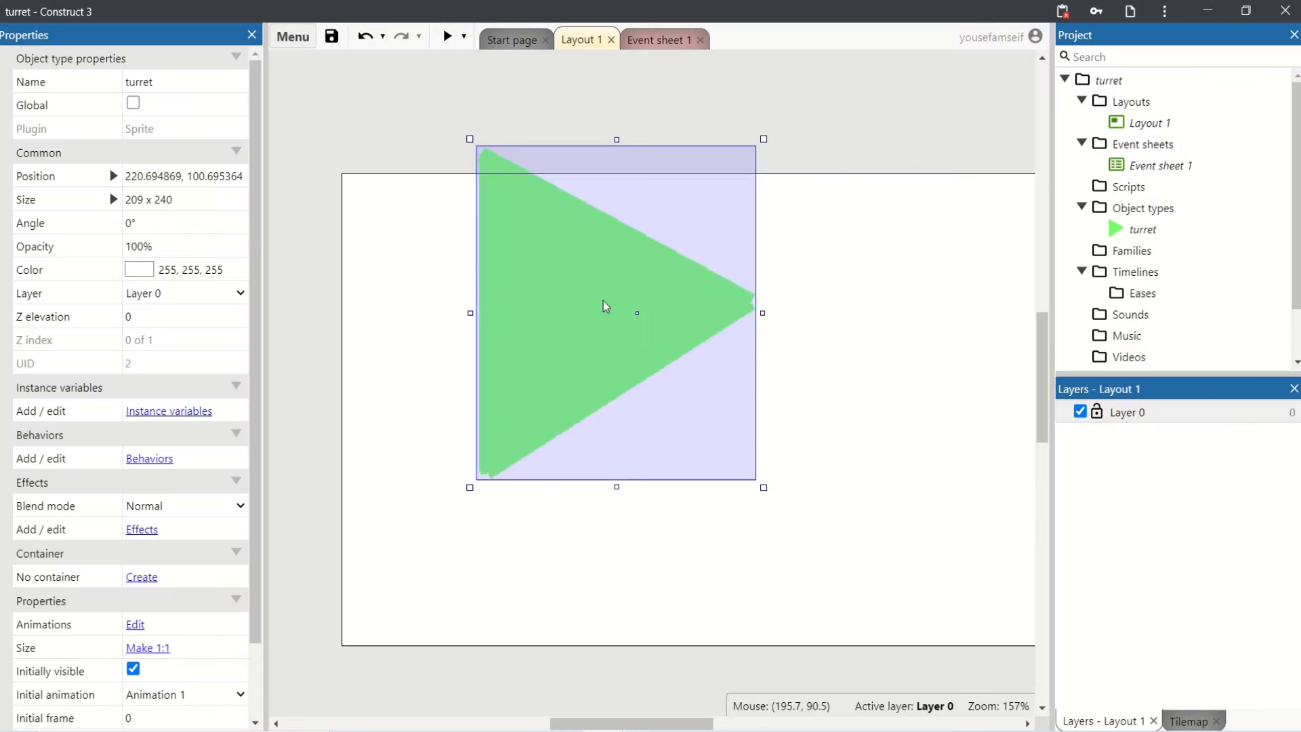
pyautogui.moveTo(605, 305); pyautogui.dragTo(624, 387)
pyautogui.click(210, 197)
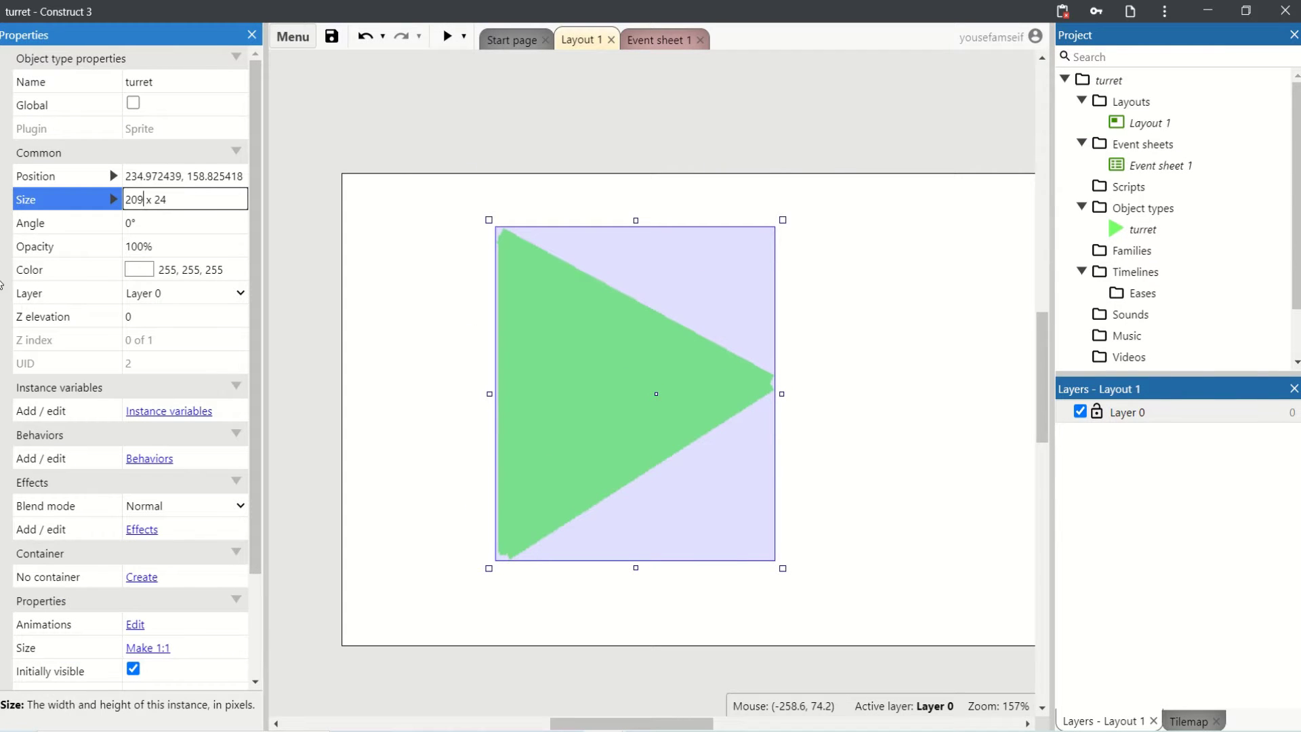
pyautogui.write('4')
pyautogui.press('Tab')
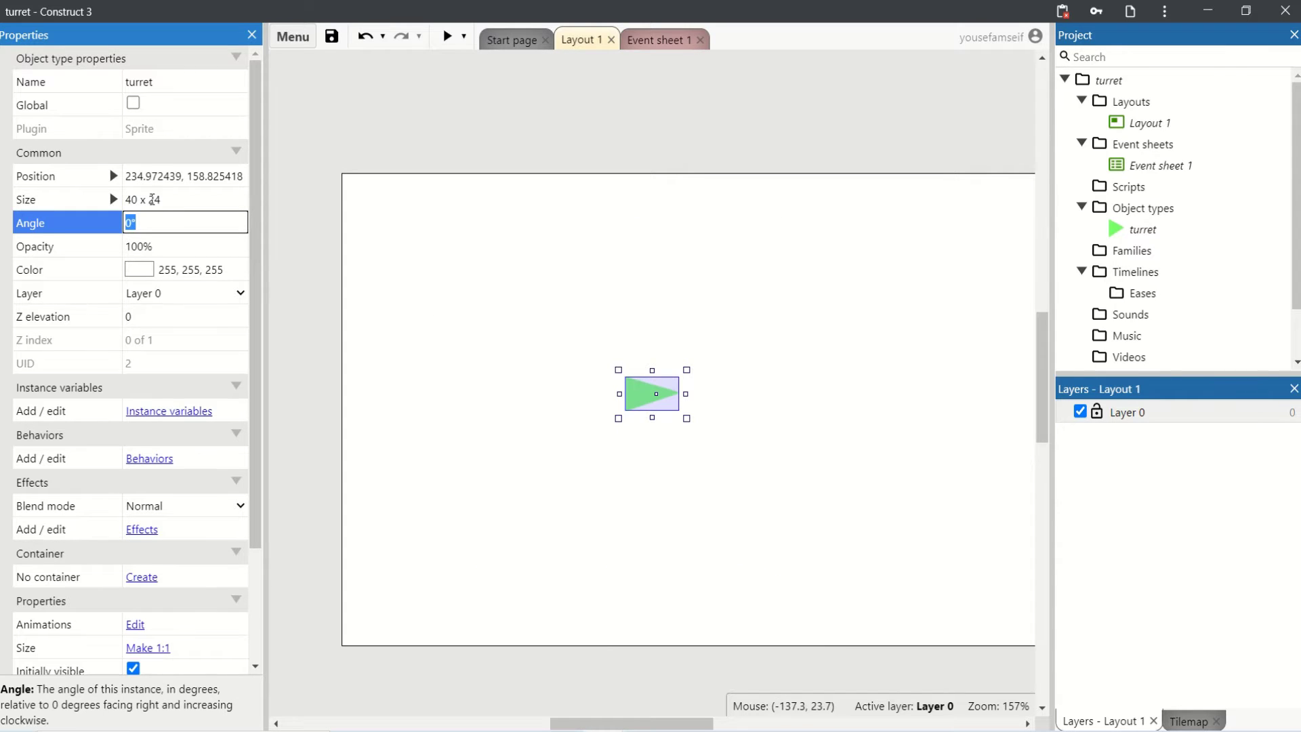
pyautogui.hotkey('shift', 'Tab')
pyautogui.press('Home')
pyautogui.hotkey('shift', 'Right')
pyautogui.write('3')
pyautogui.press('Tab')
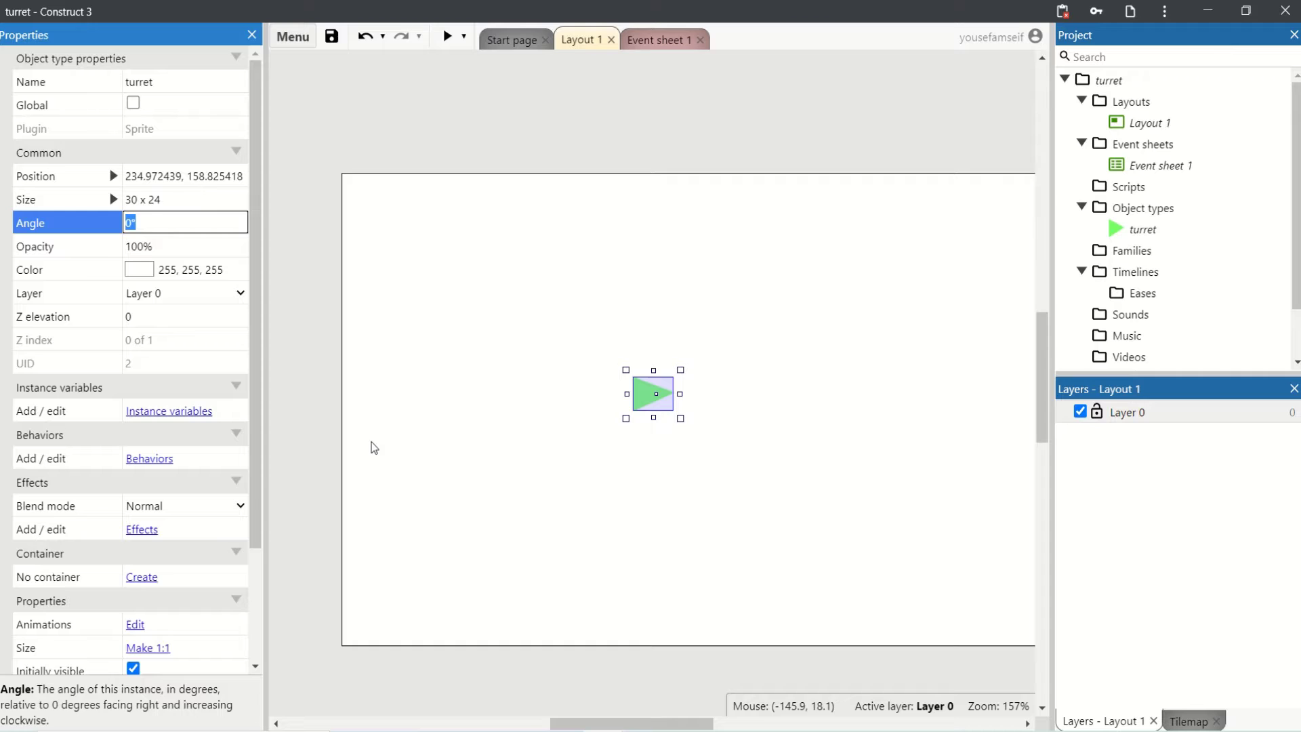
pyautogui.click(466, 383)
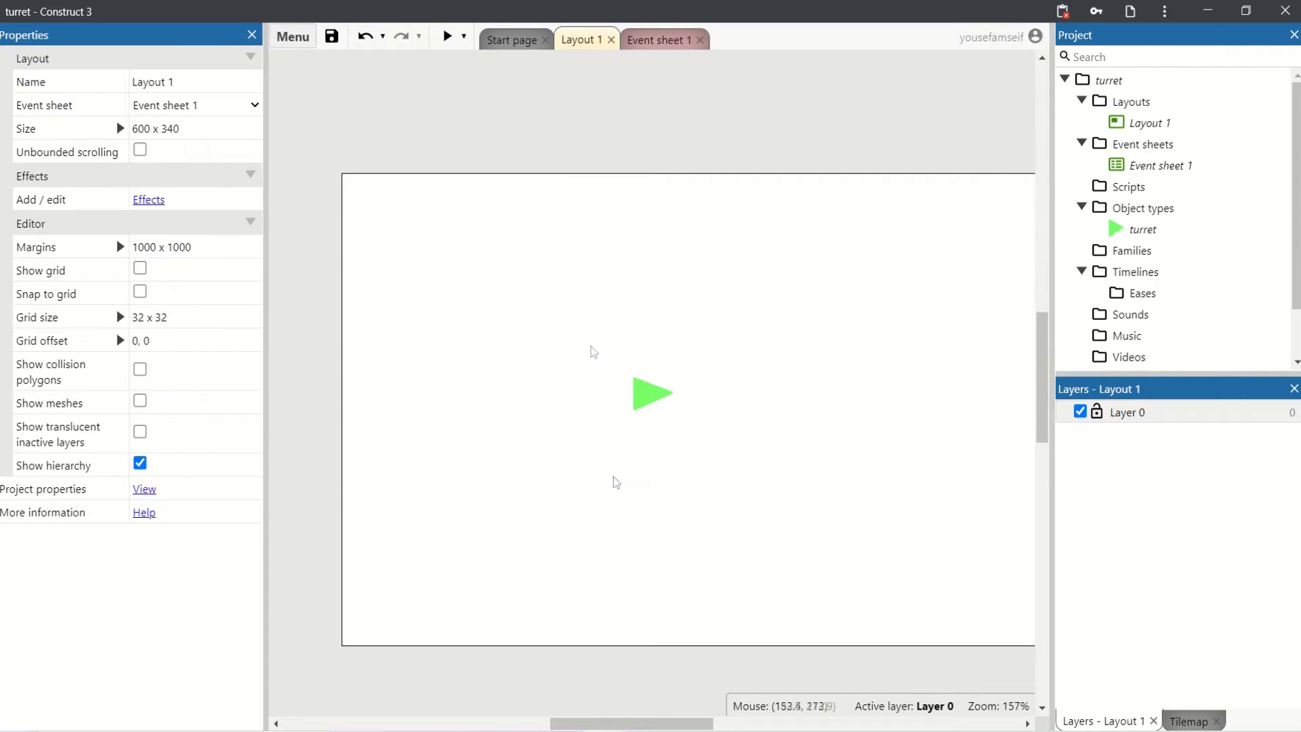
# - Move the turret to the top-left, paste a second turret, and add the Turret behavior
pyautogui.moveTo(645, 393); pyautogui.dragTo(527, 246)
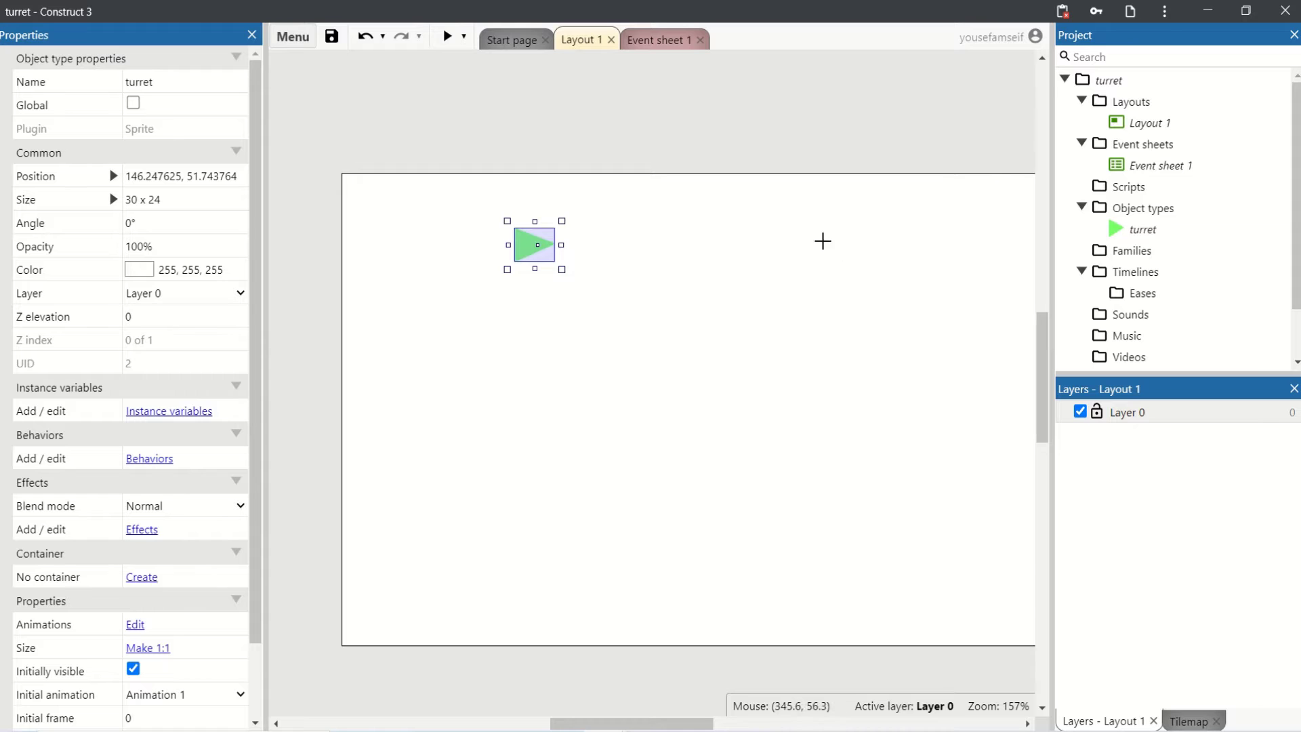
pyautogui.hotkey('ctrl', 'v')
pyautogui.rightClick(855, 245)
pyautogui.moveTo(894, 317)
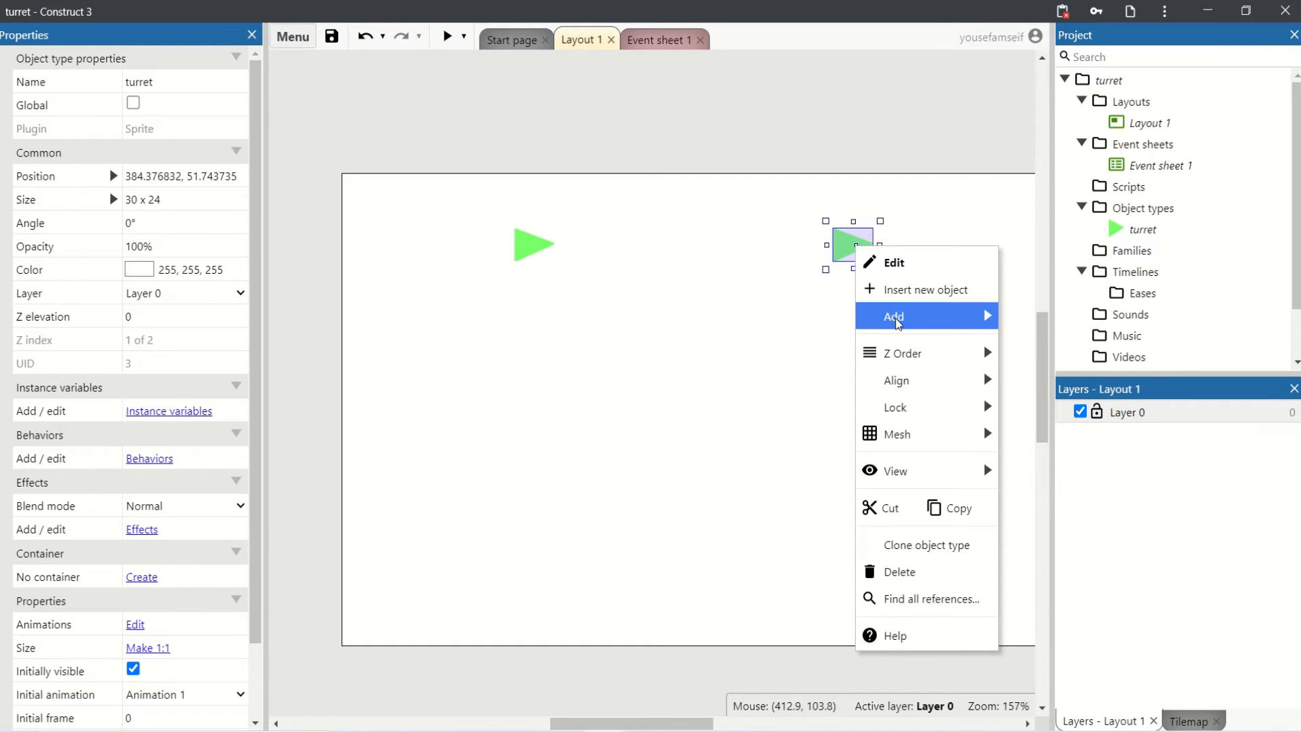
pyautogui.click(1050, 344)
pyautogui.write('t')
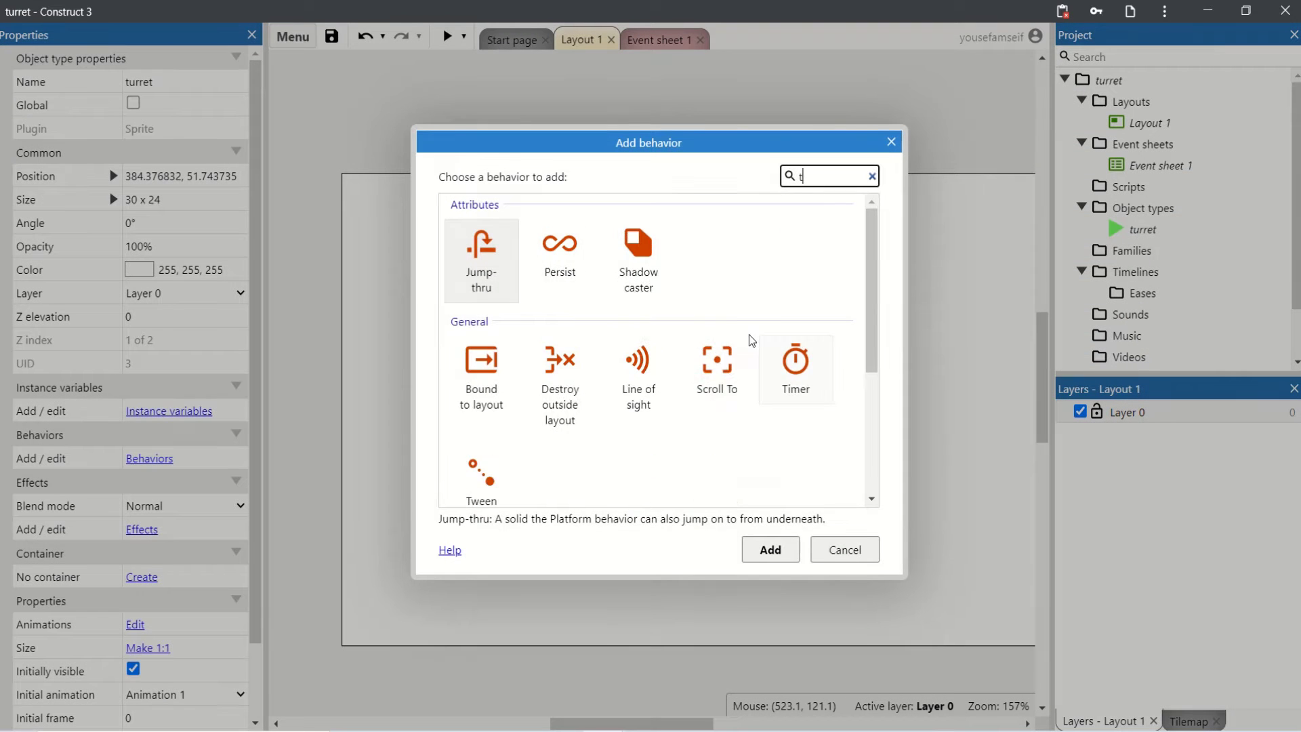
pyautogui.write('u')
pyautogui.doubleClick(466, 239)
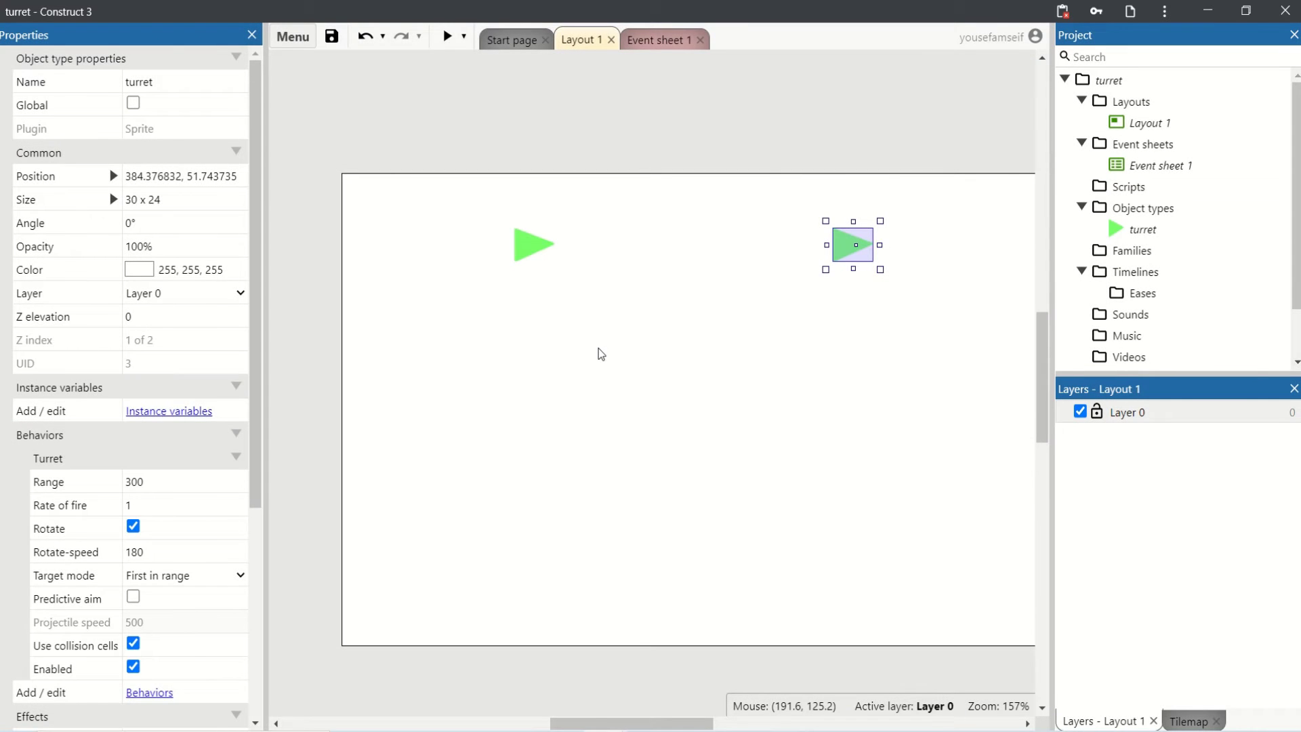
pyautogui.doubleClick(598, 346)
# - Create a sprite named square and fill its frame with pink
pyautogui.click(576, 342)
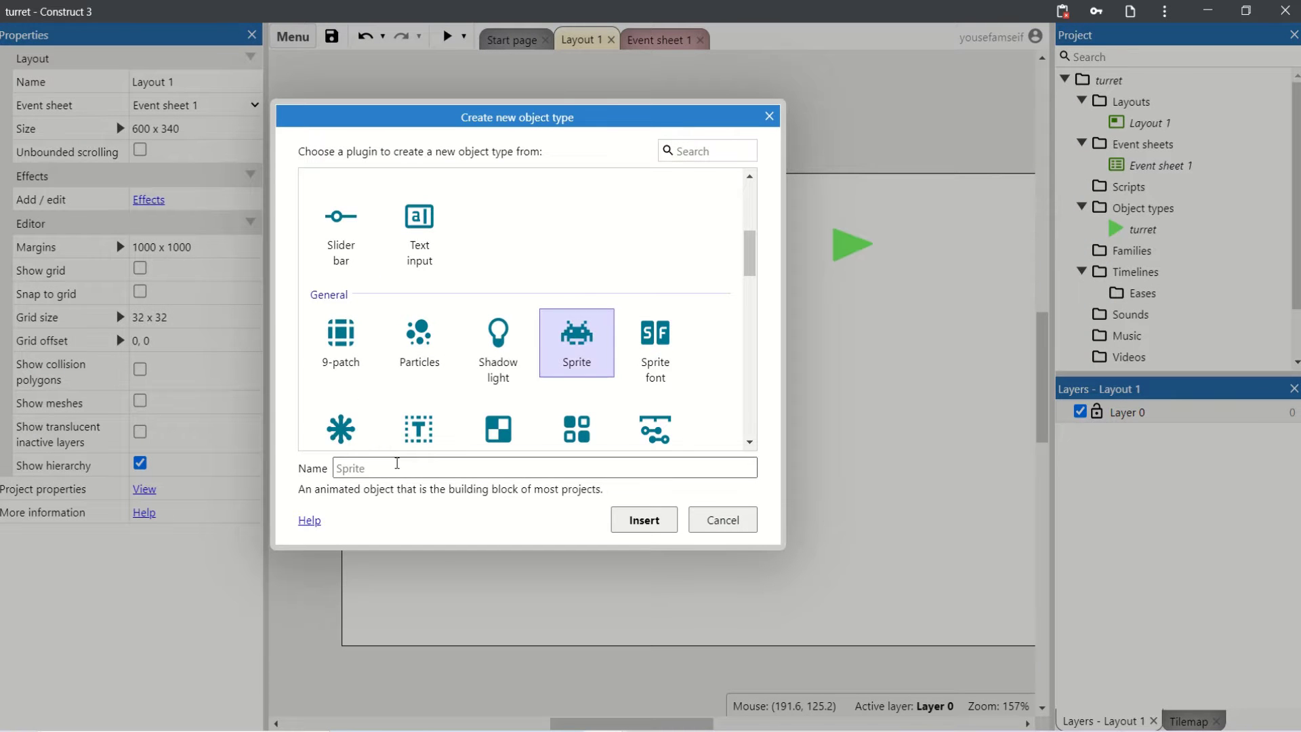
pyautogui.click(346, 472)
pyautogui.write('square')
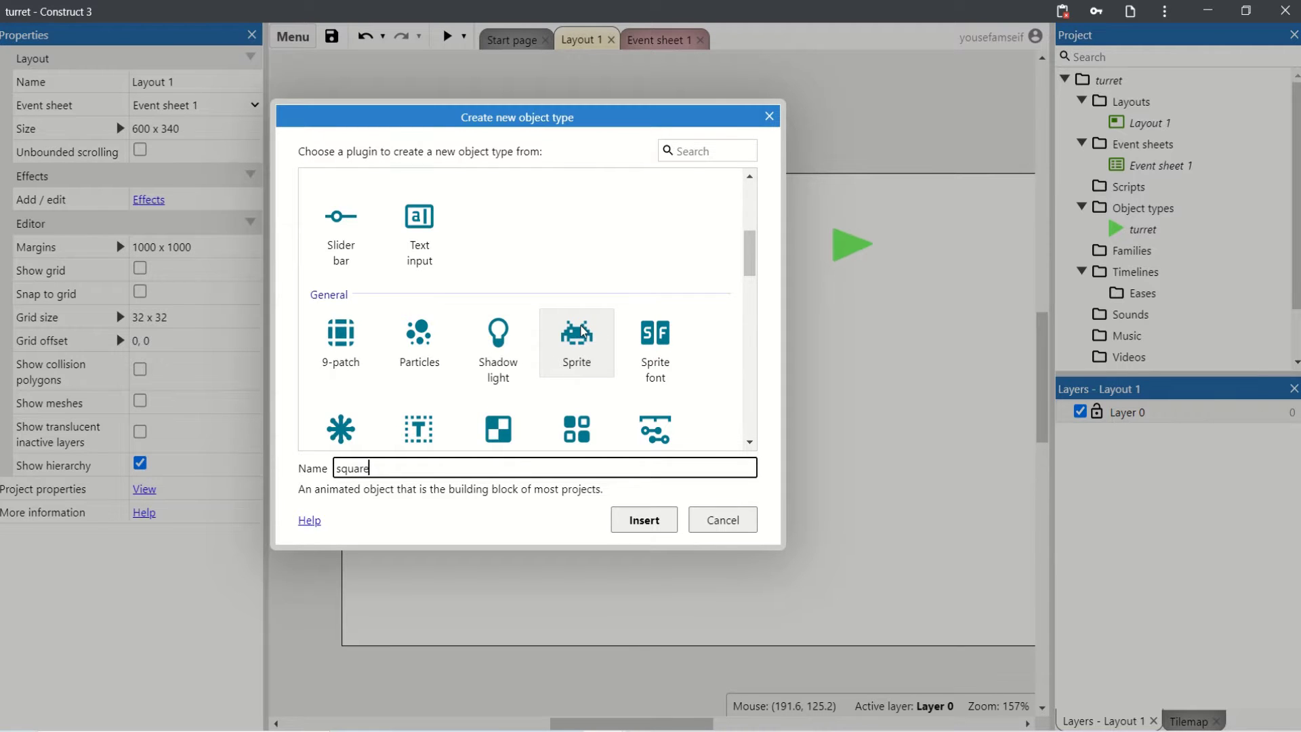
pyautogui.doubleClick(583, 330)
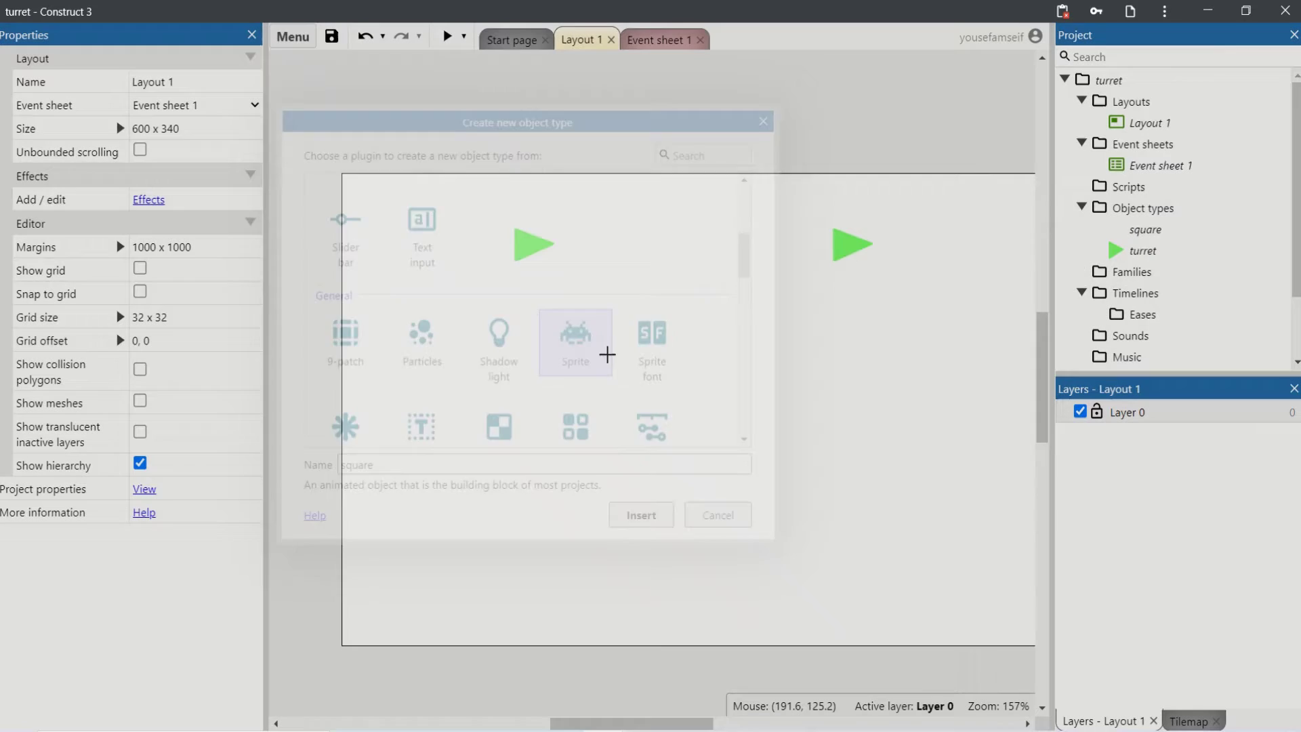
pyautogui.click(603, 353)
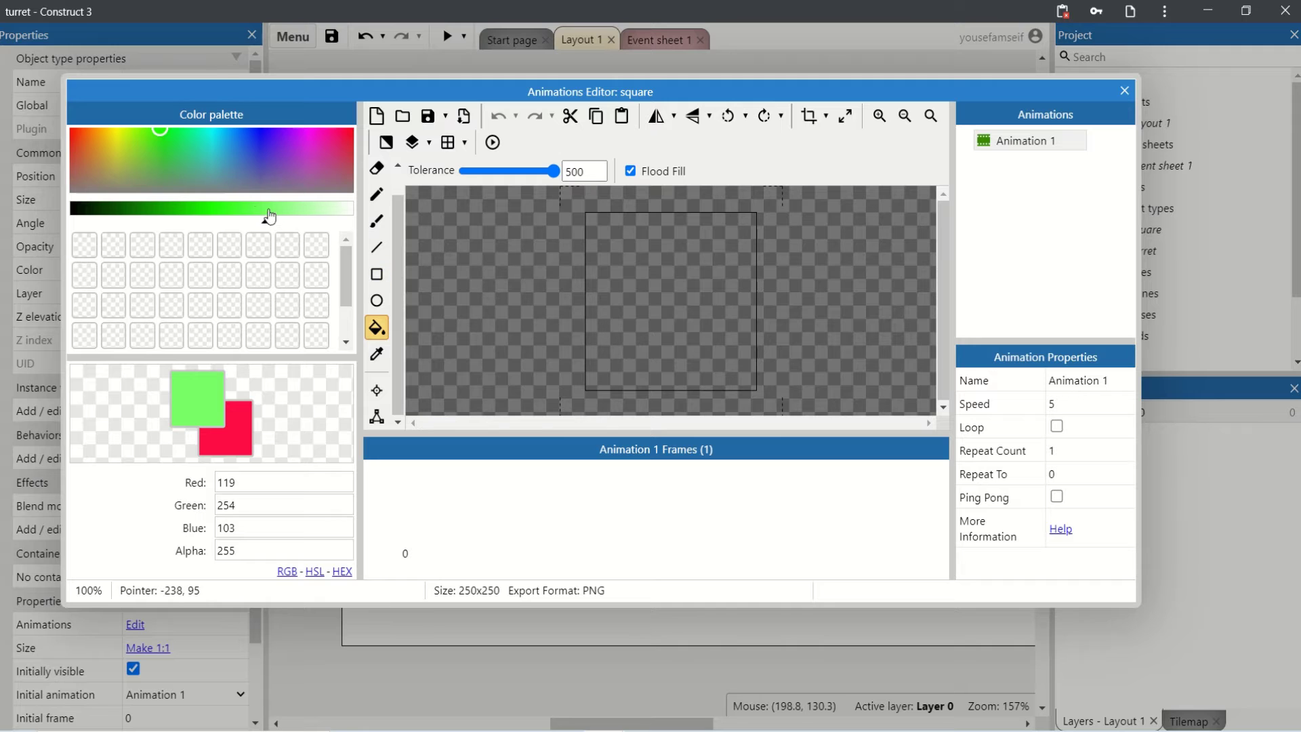
pyautogui.click(275, 160)
pyautogui.click(309, 147)
pyautogui.click(641, 295)
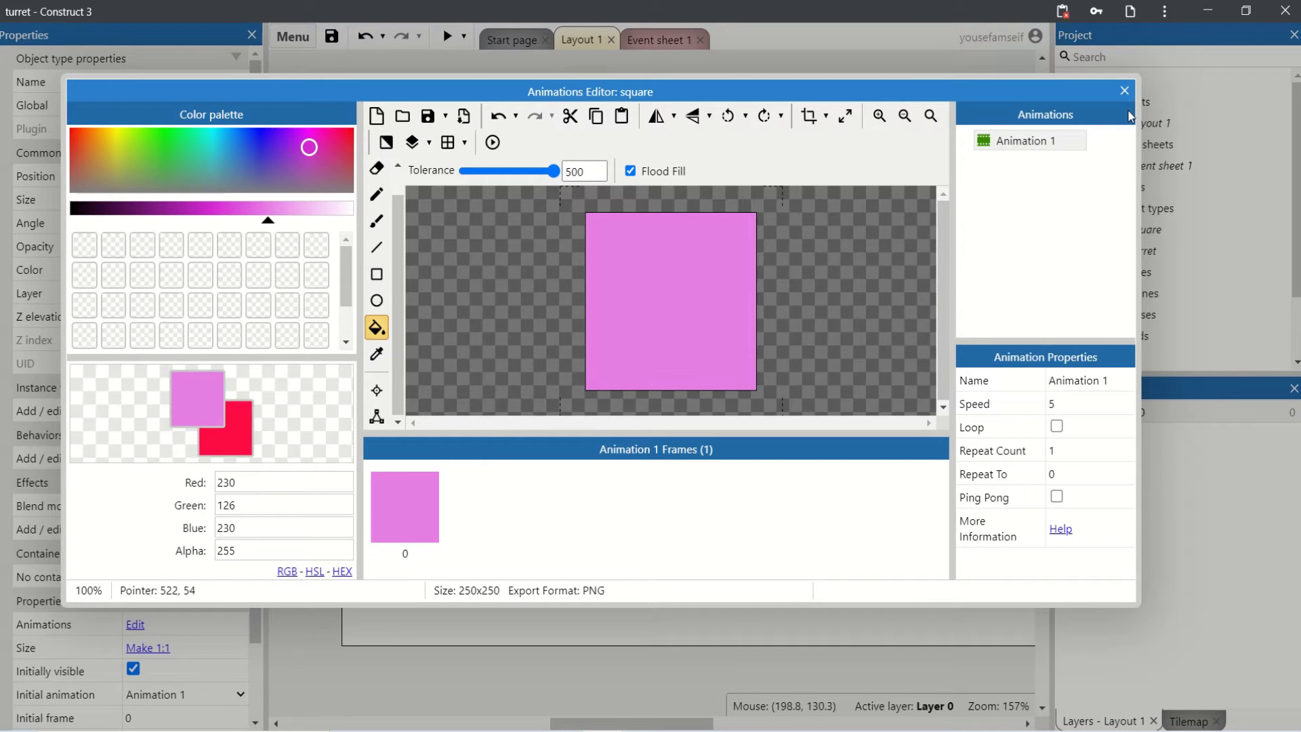
pyautogui.click(1124, 90)
# - Resize the pink square to 25 x 25
pyautogui.click(187, 199)
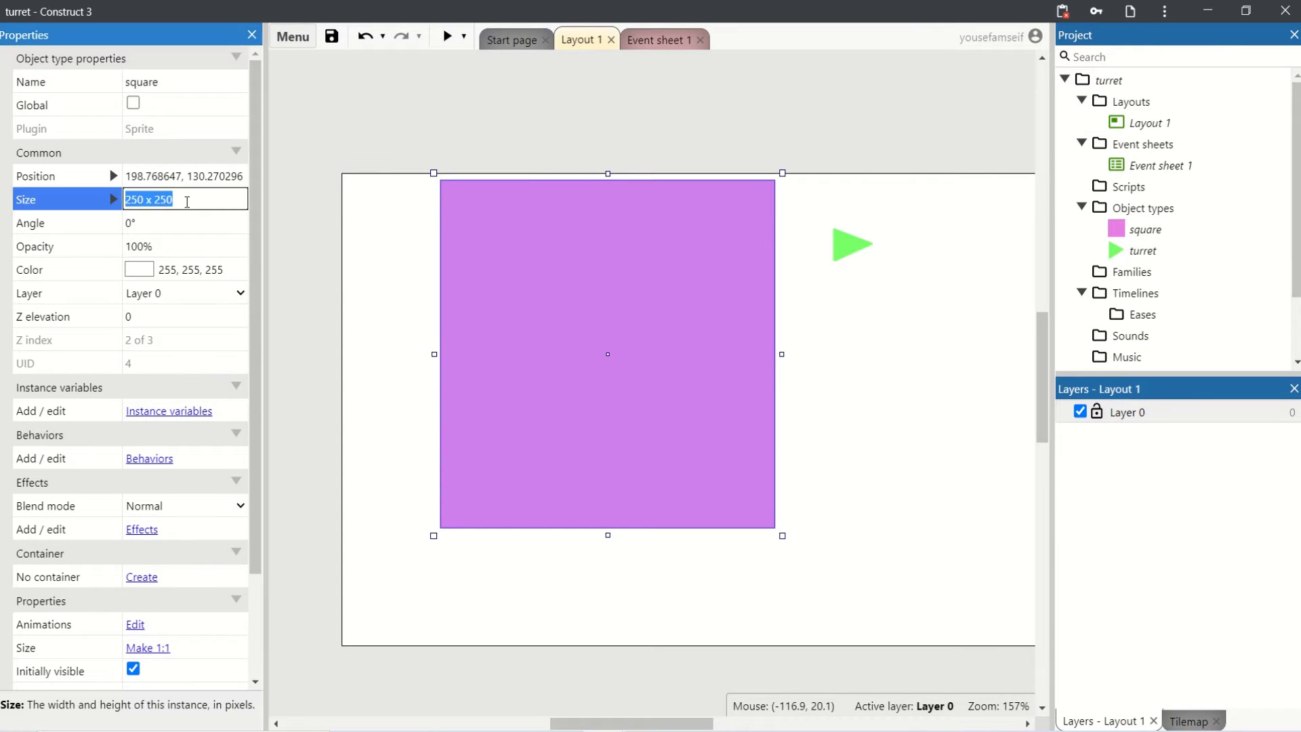
pyautogui.press('BackSpace')
pyautogui.press('BackSpace')
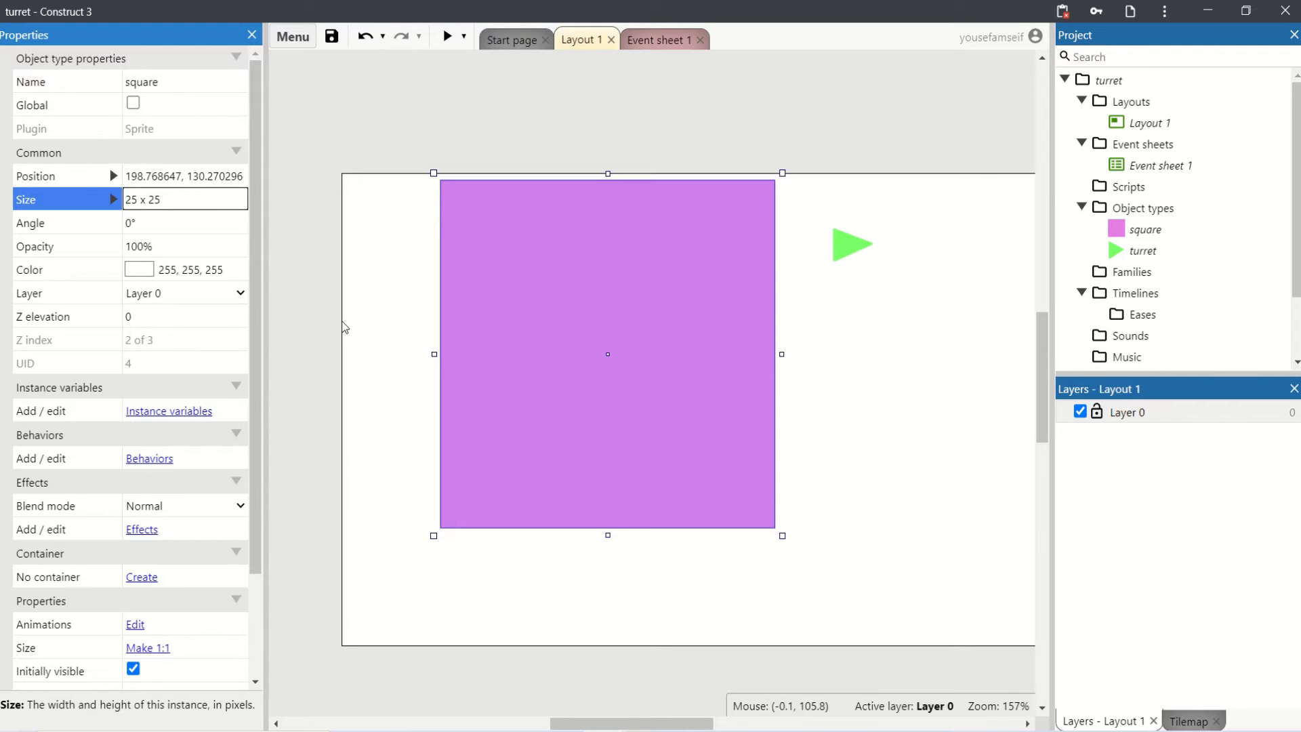
pyautogui.click(561, 342)
# - Move the pink square below the left turret and add the Scroll To behavior
pyautogui.moveTo(595, 353); pyautogui.dragTo(504, 427)
pyautogui.rightClick(494, 417)
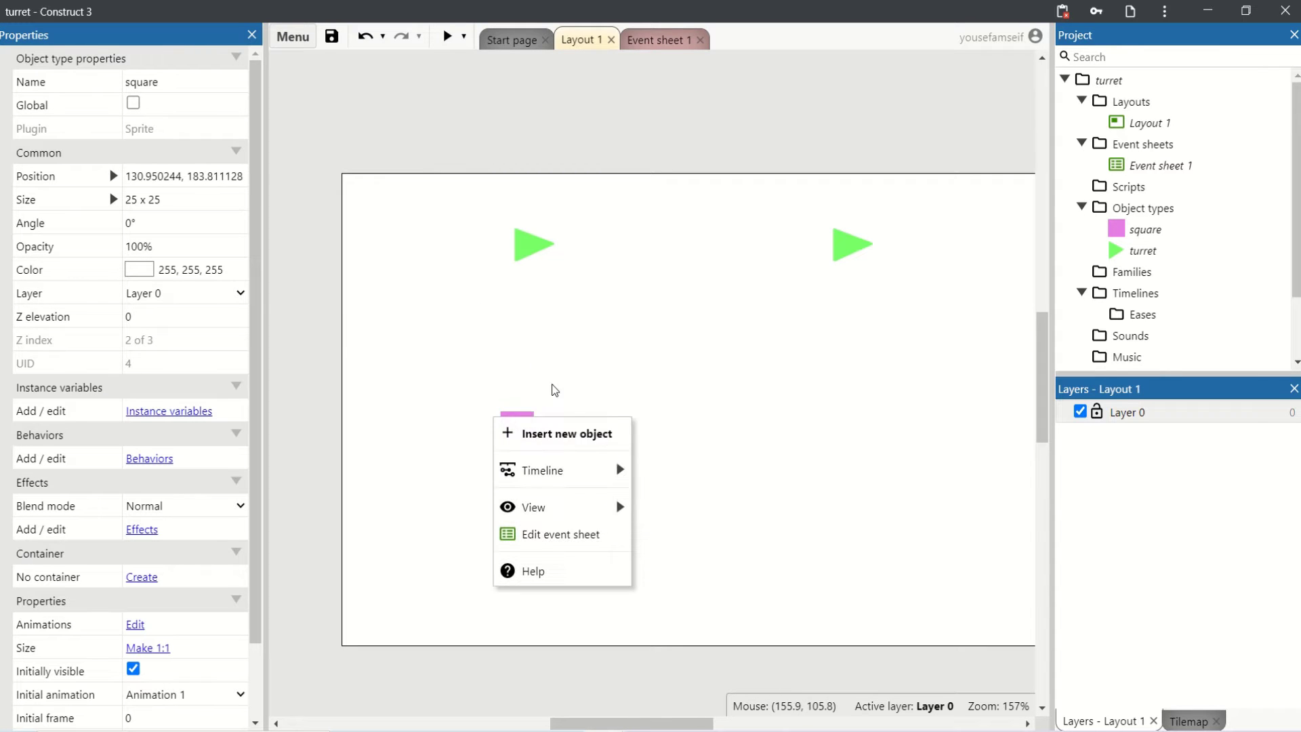
pyautogui.rightClick(522, 412)
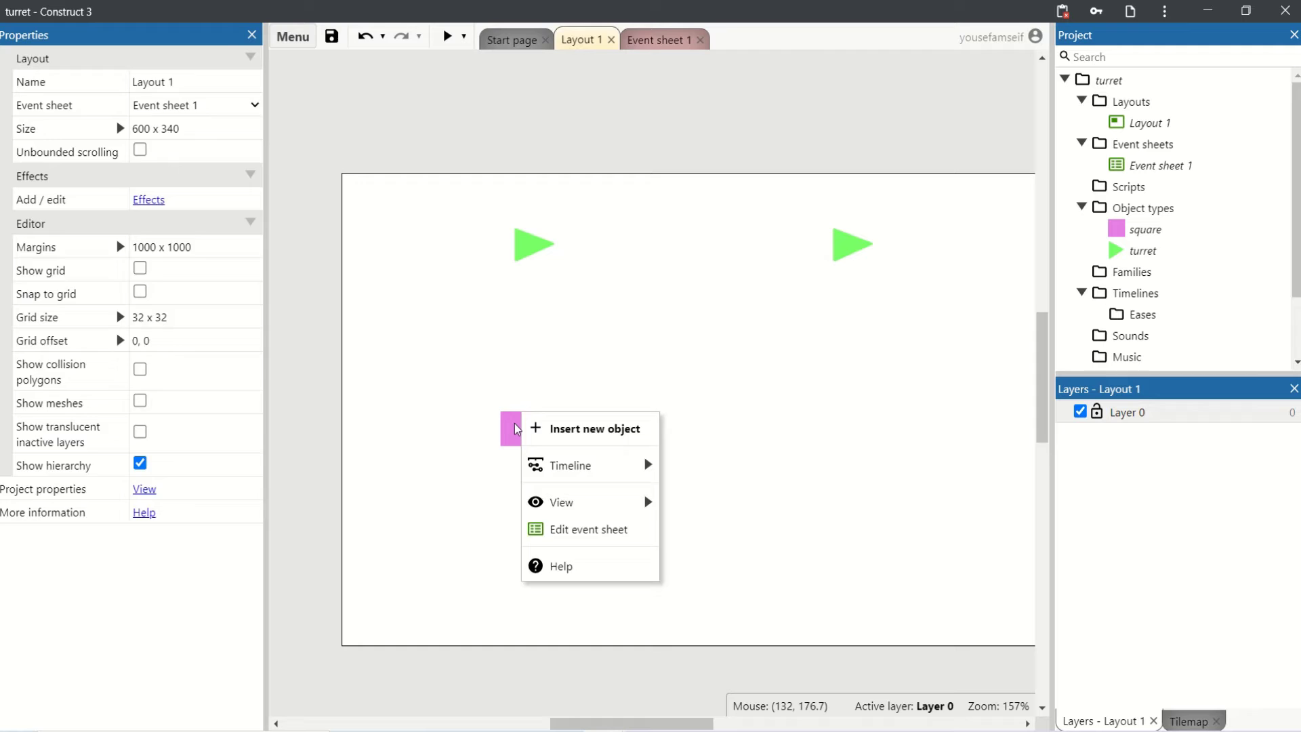
pyautogui.click(517, 428)
pyautogui.rightClick(517, 428)
pyautogui.moveTo(553, 94)
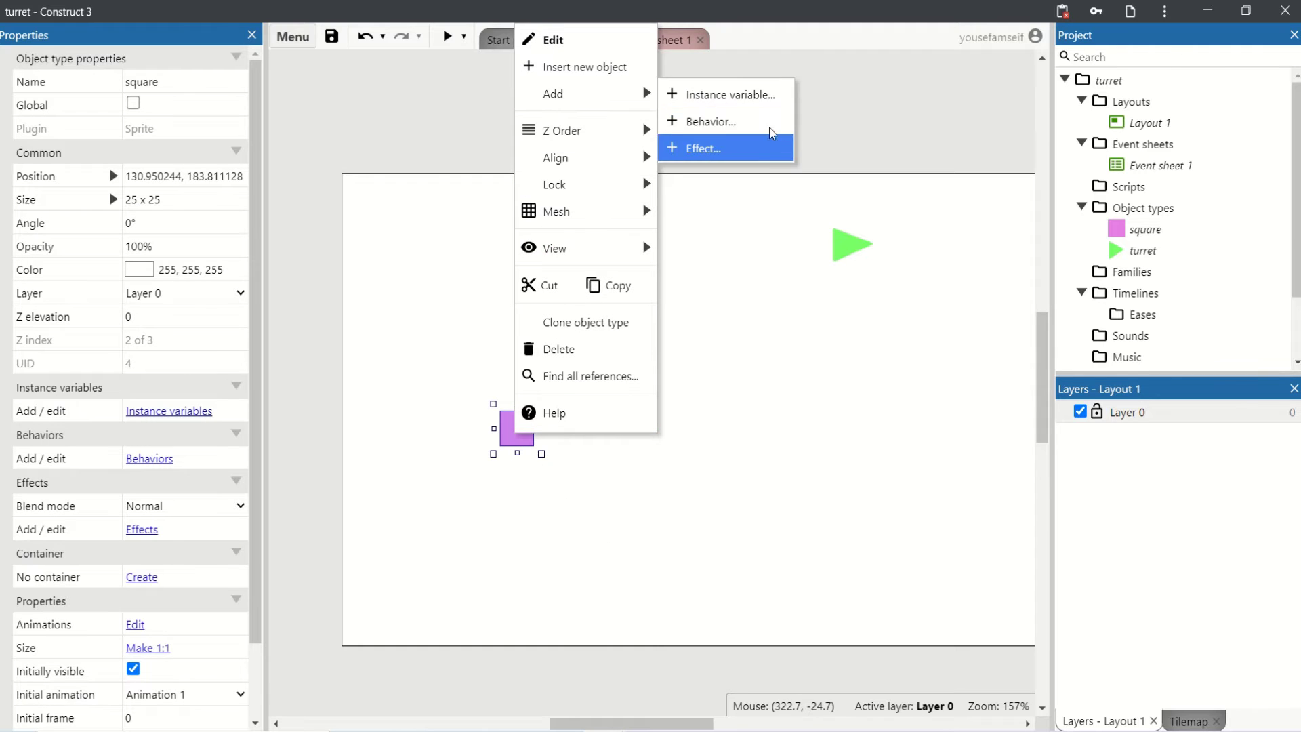
pyautogui.click(704, 119)
pyautogui.scroll(-3, 640, 319)
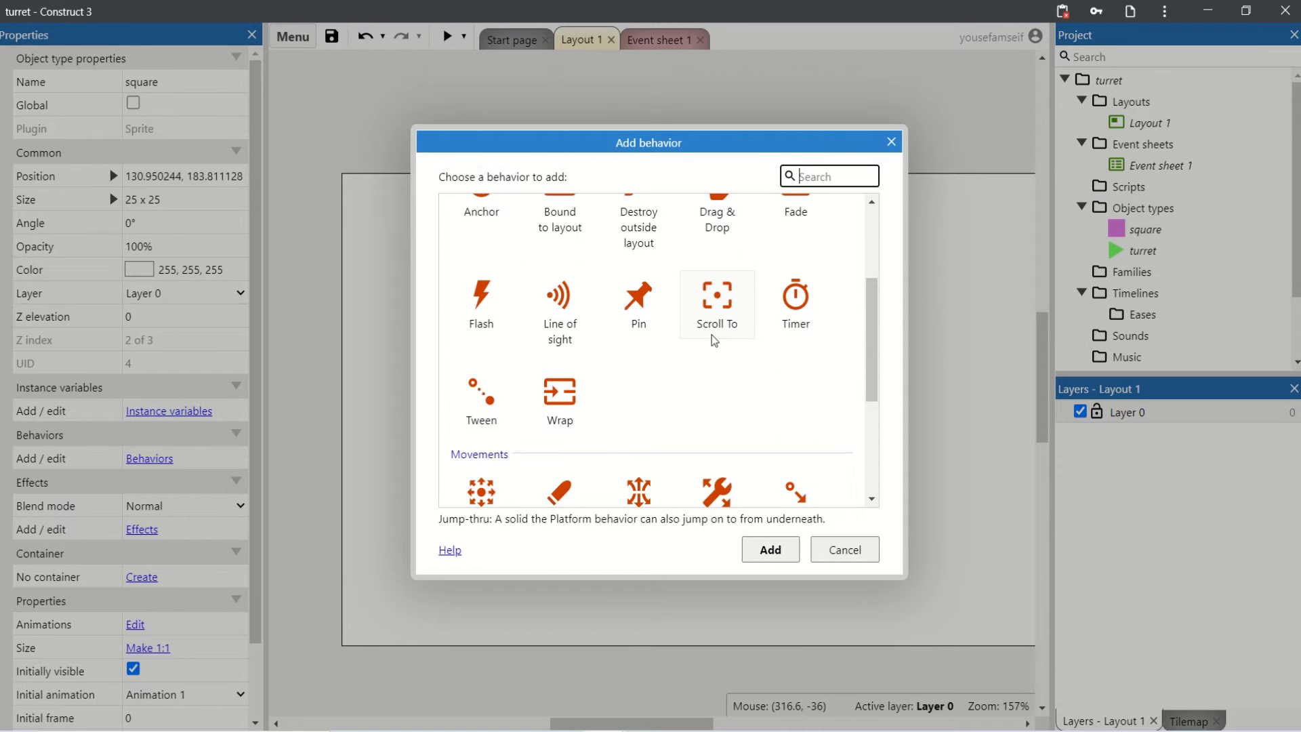
pyautogui.doubleClick(711, 335)
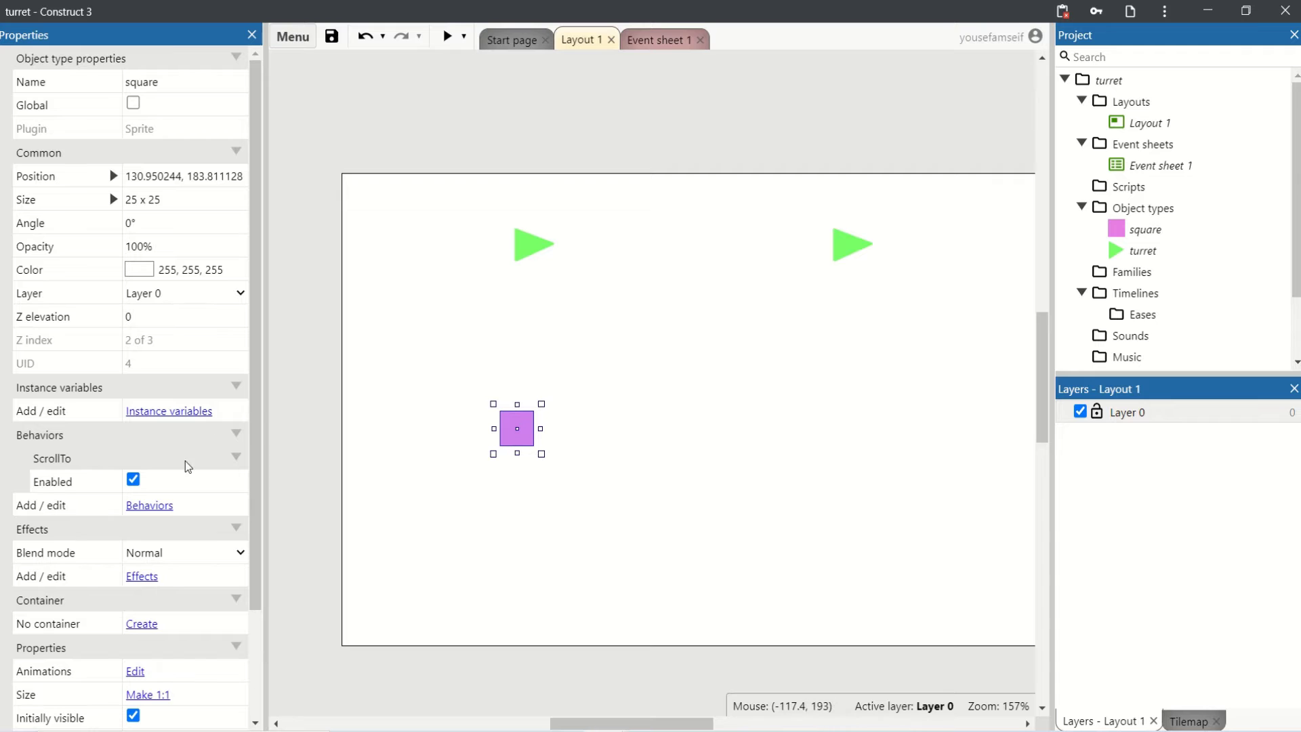
# - Add 8 Direction and Bound to layout behaviors to the square
pyautogui.click(166, 505)
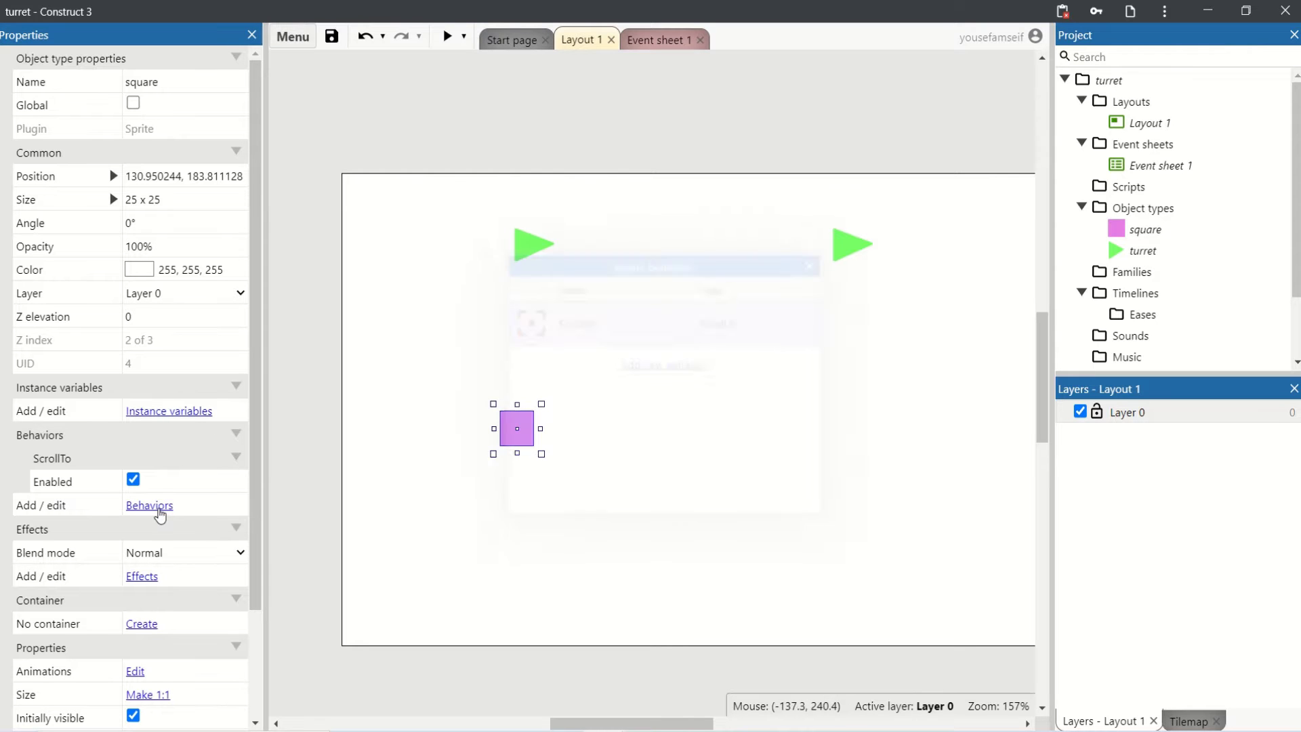
pyautogui.click(663, 365)
pyautogui.scroll(-3, 609, 393)
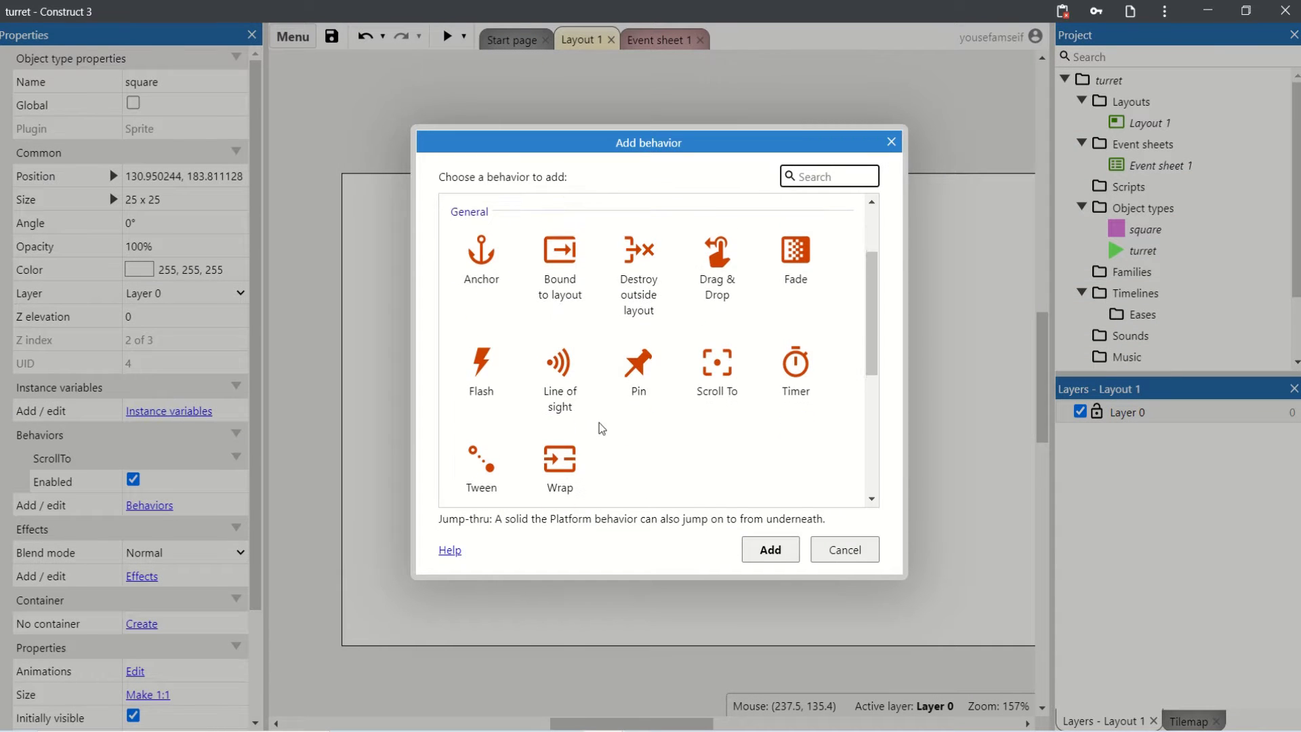
pyautogui.scroll(3, 599, 422)
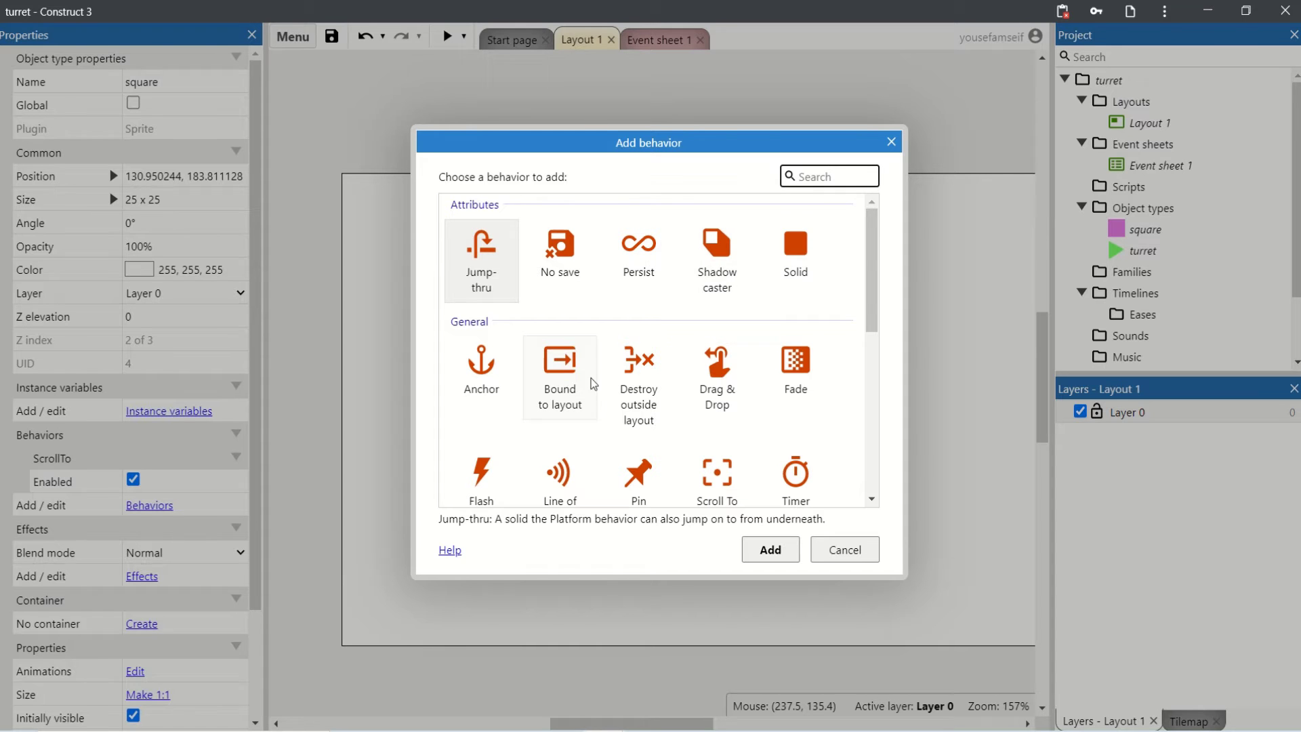
pyautogui.write('8')
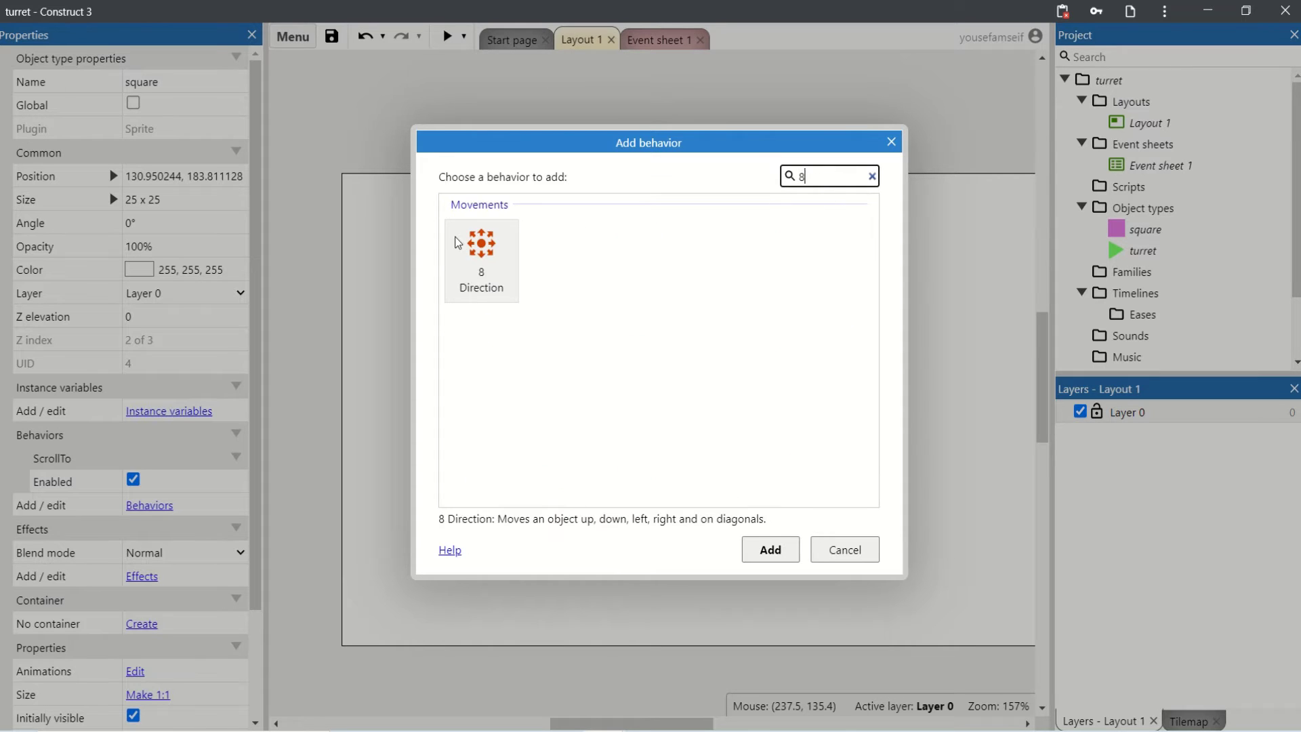
pyautogui.doubleClick(480, 250)
pyautogui.click(643, 406)
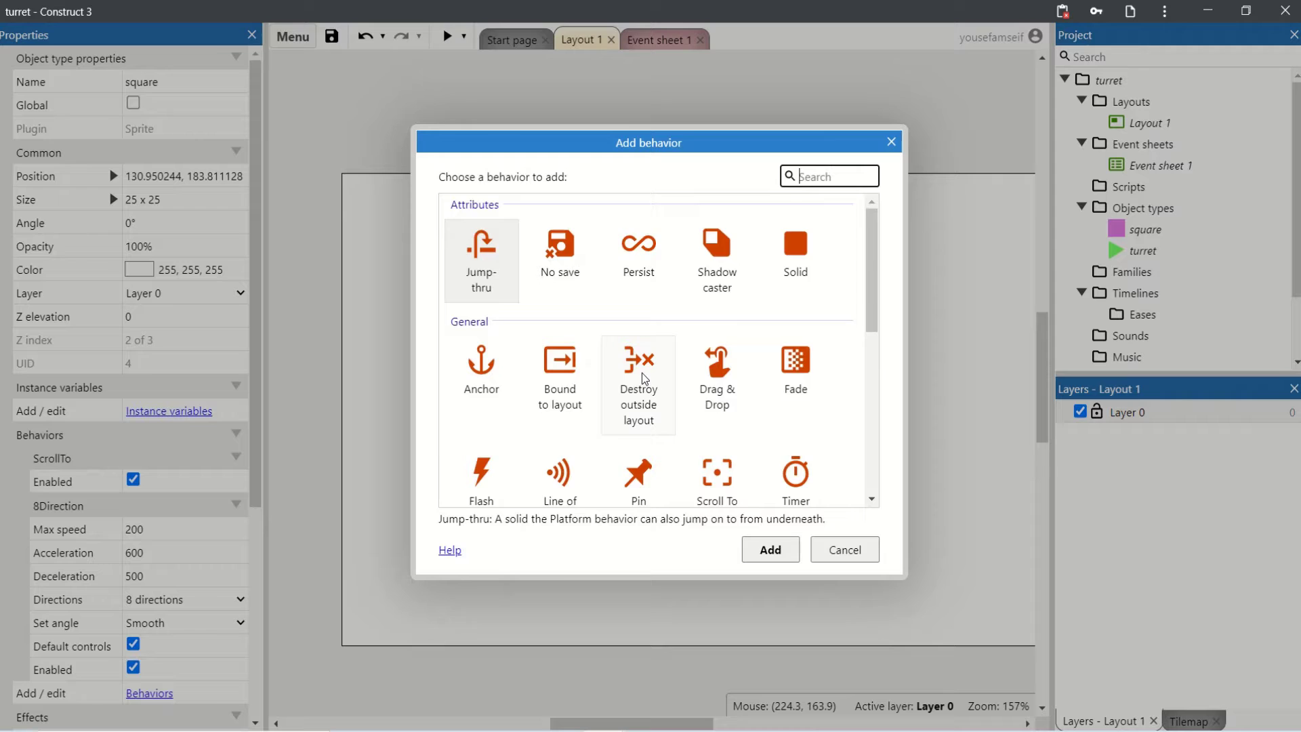
pyautogui.scroll(-3, 641, 373)
pyautogui.write('bo')
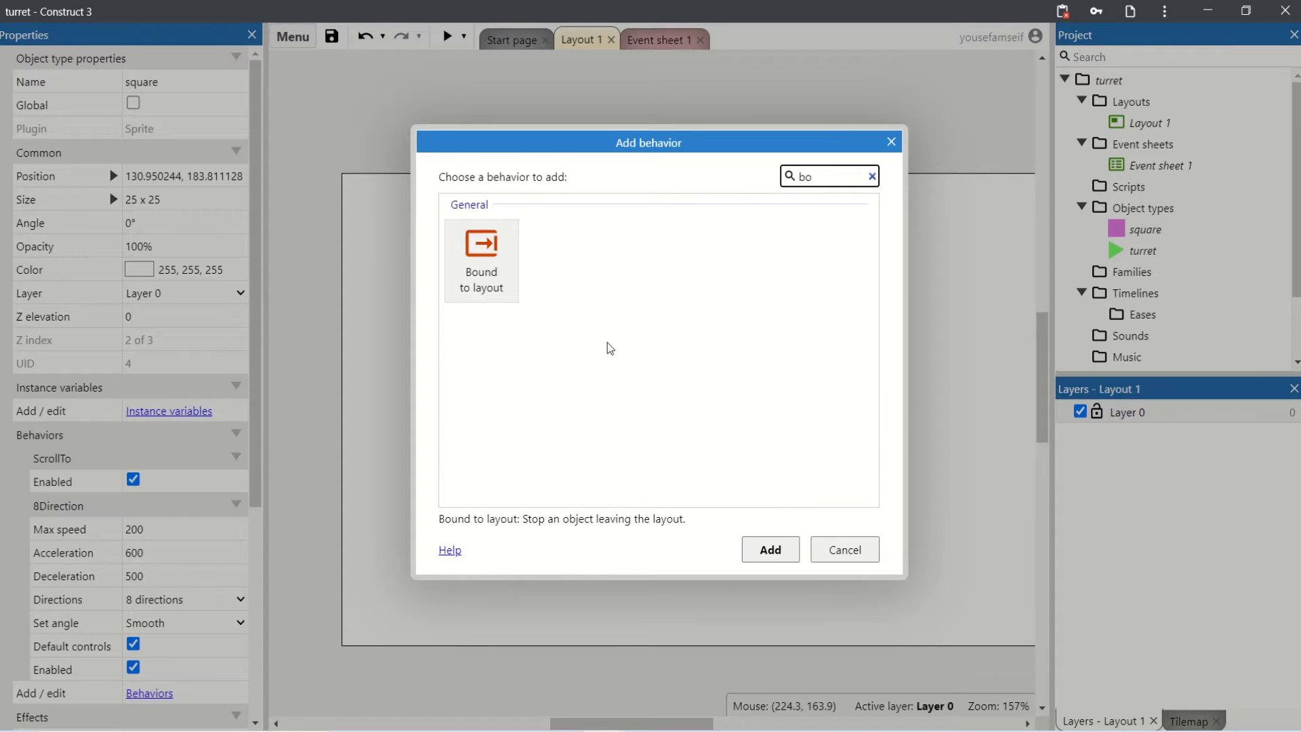
pyautogui.doubleClick(489, 283)
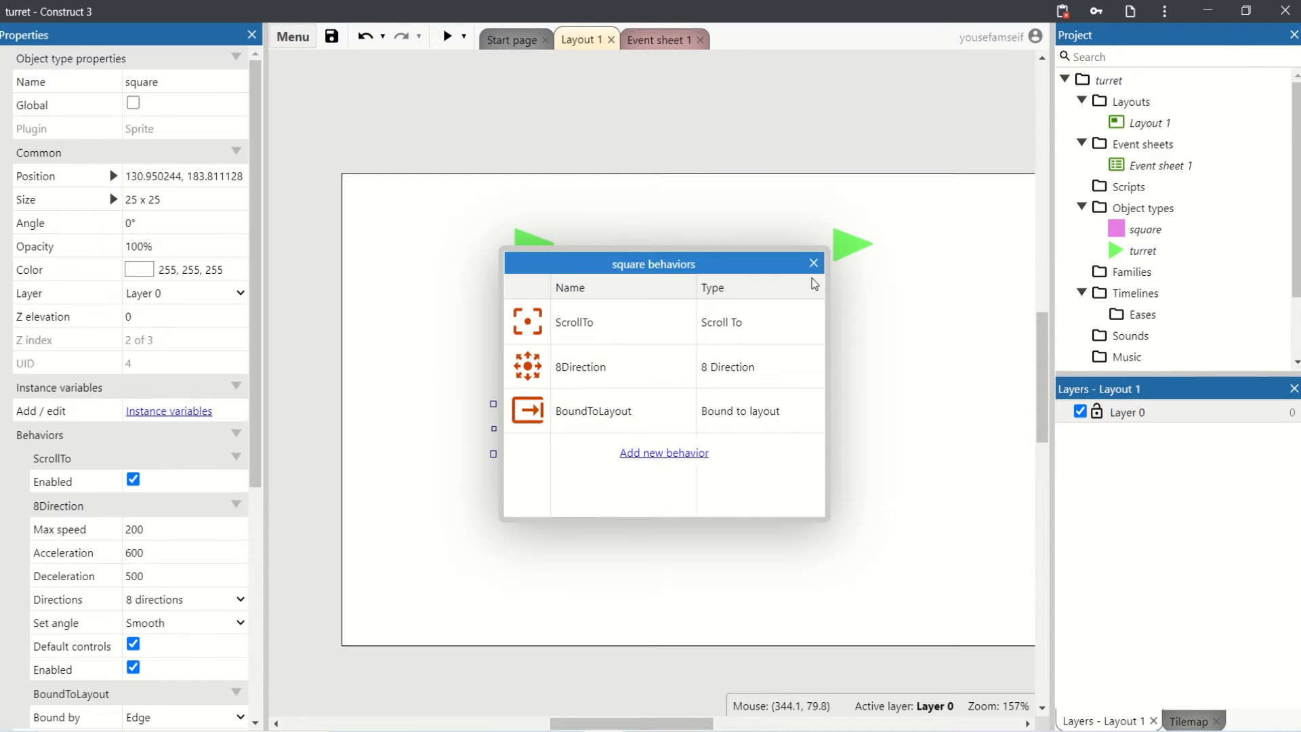
pyautogui.click(813, 262)
pyautogui.click(804, 374)
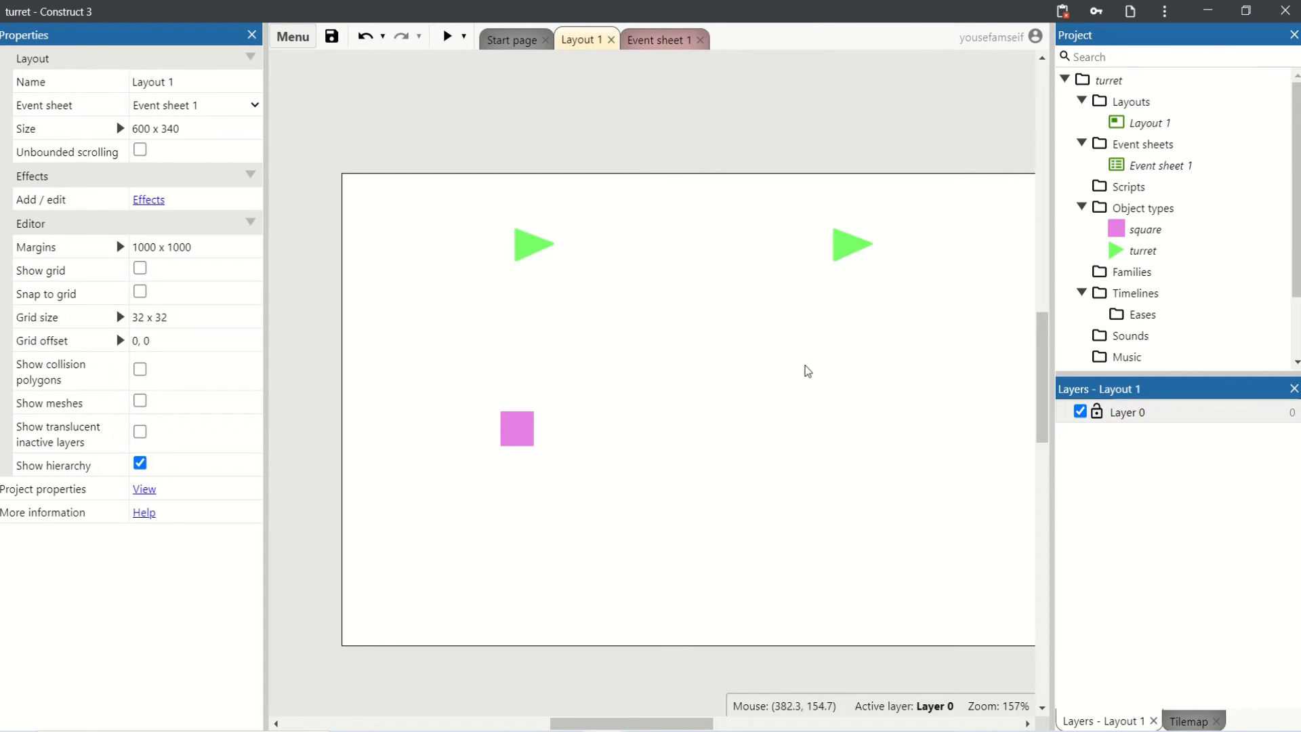
pyautogui.press('F5')
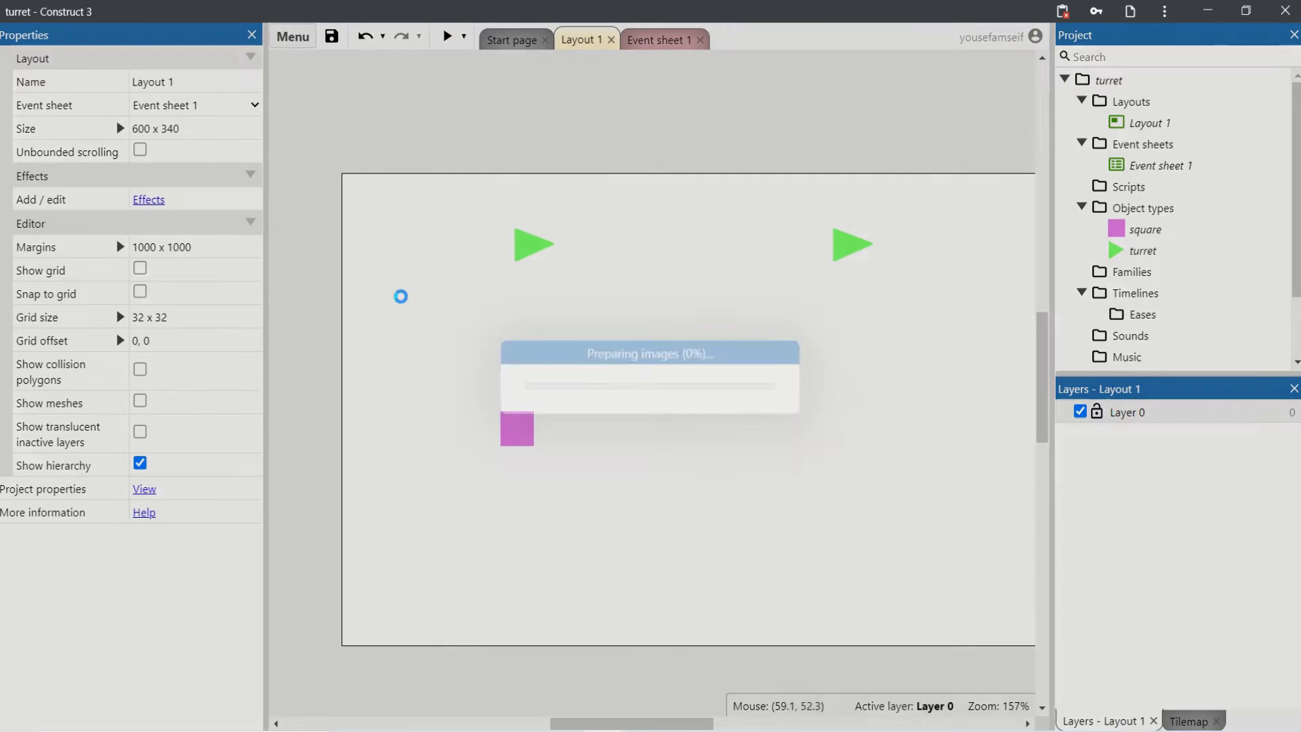
pyautogui.click(852, 226)
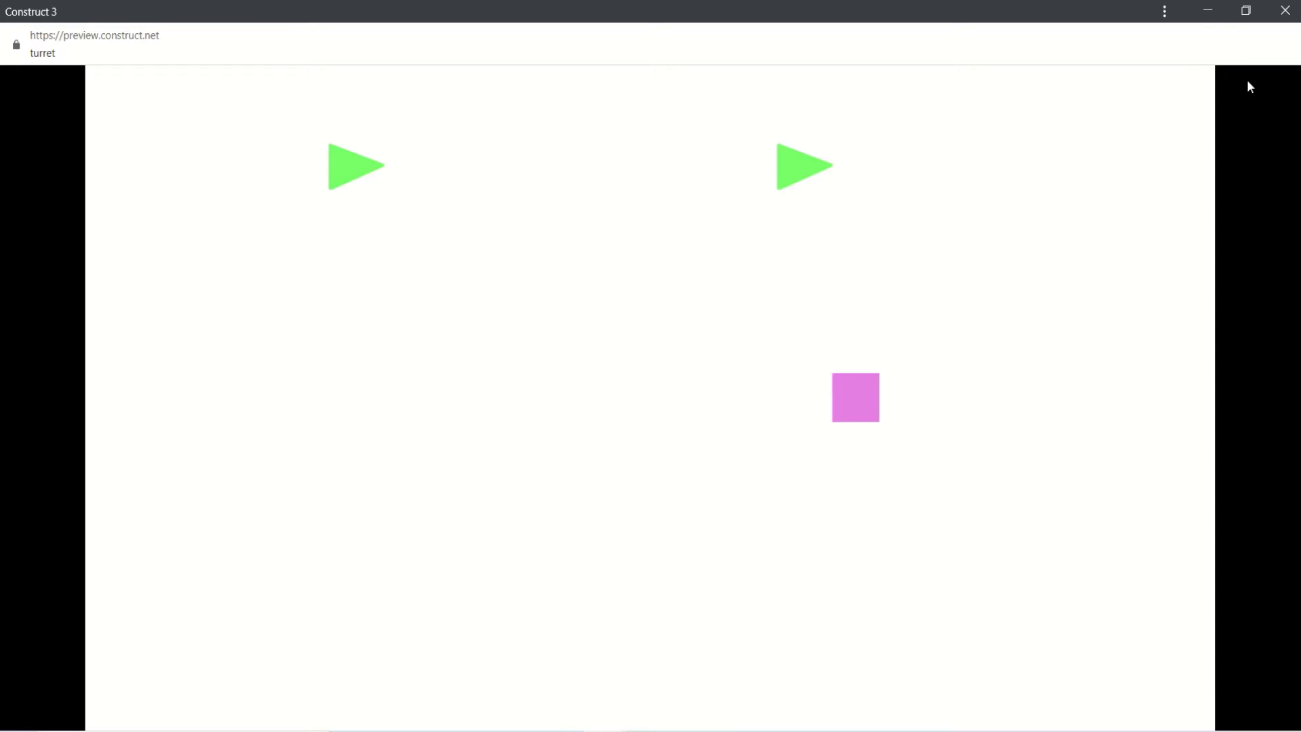
pyautogui.click(1208, 10)
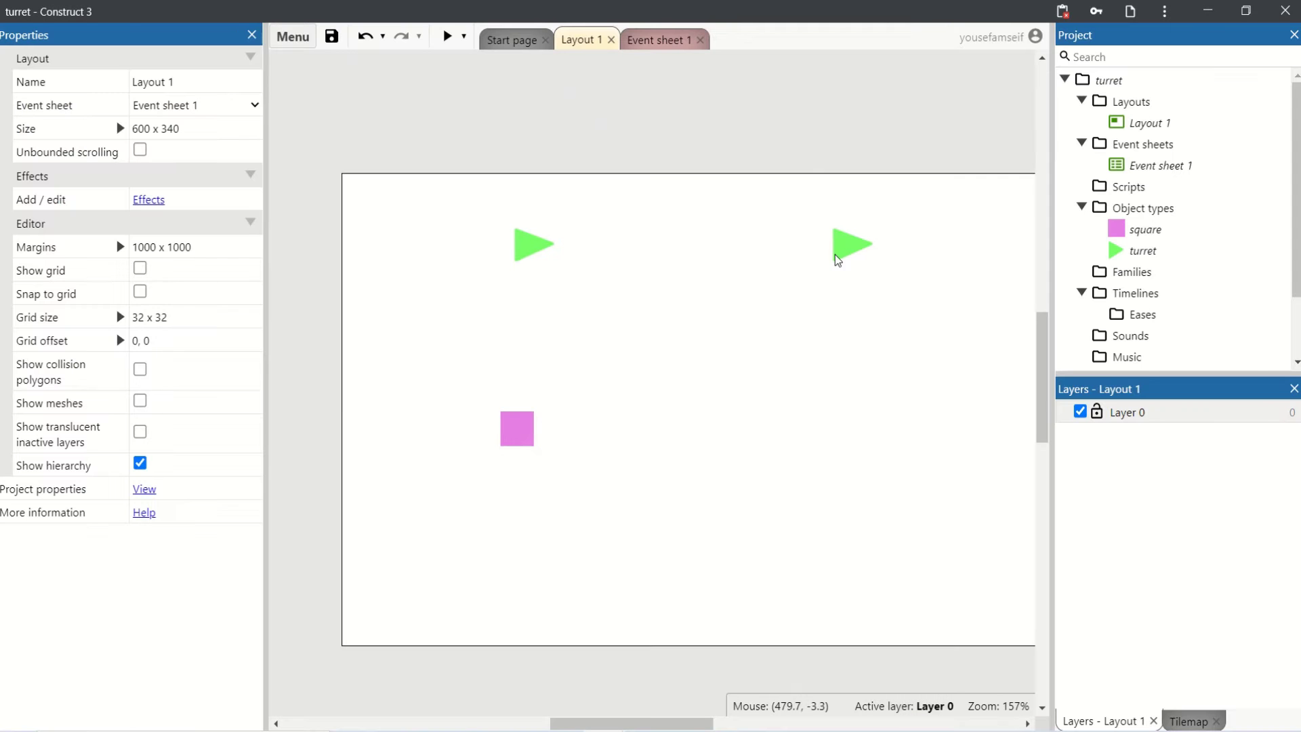
# - In Event sheet 1, add a System 'On start of layout' event
pyautogui.click(679, 39)
pyautogui.doubleClick(302, 123)
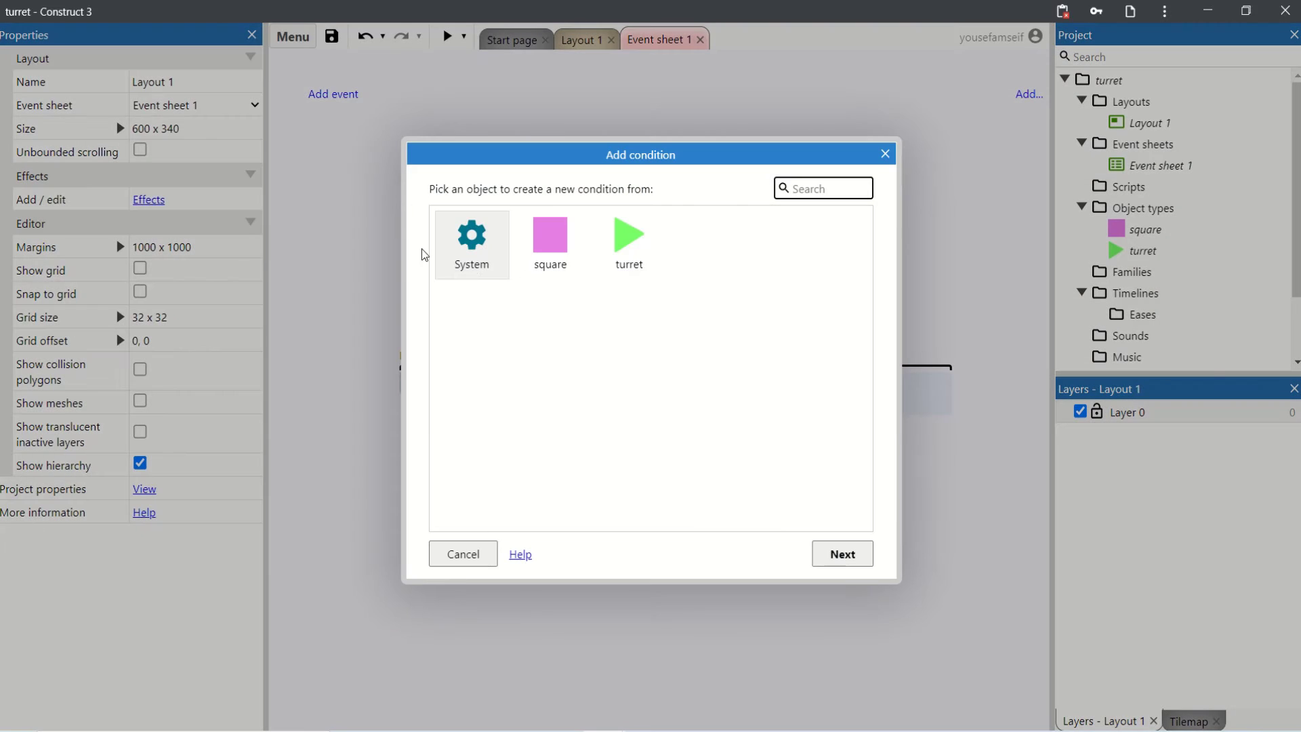
pyautogui.doubleClick(476, 257)
pyautogui.write('on s')
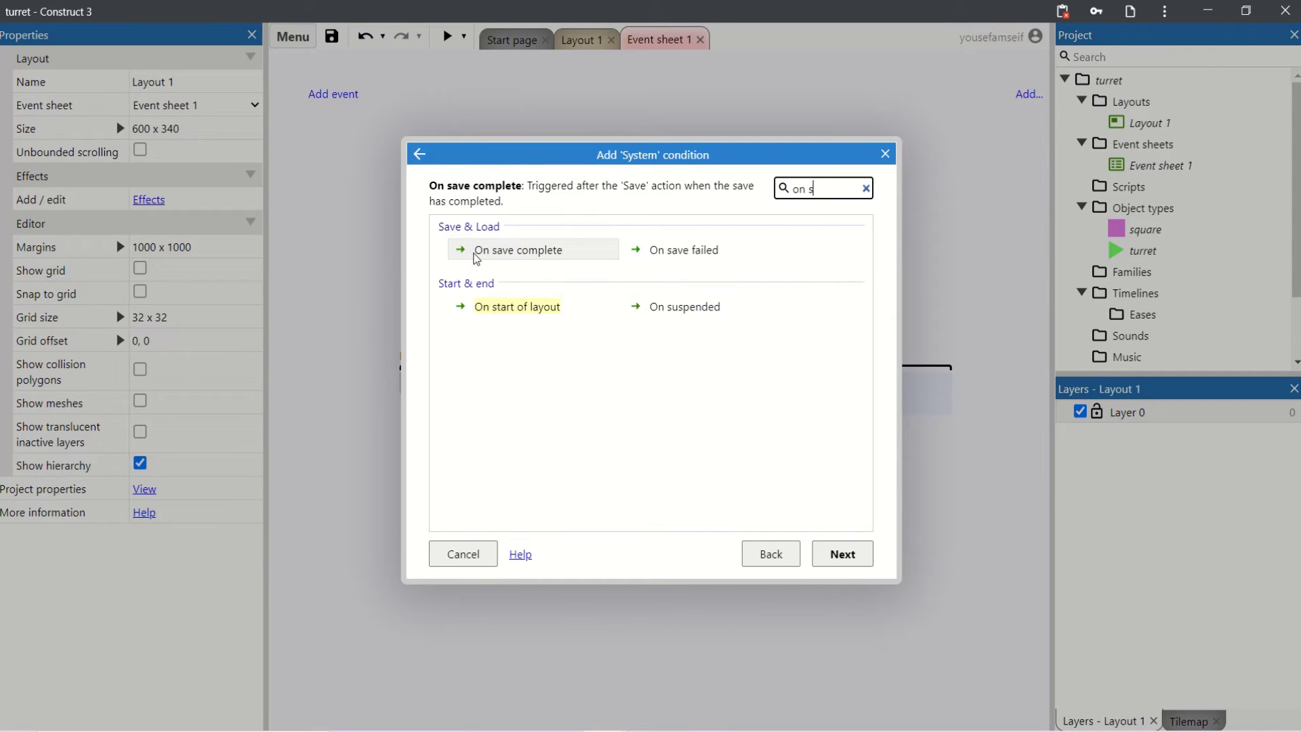
pyautogui.write('t')
pyautogui.doubleClick(476, 252)
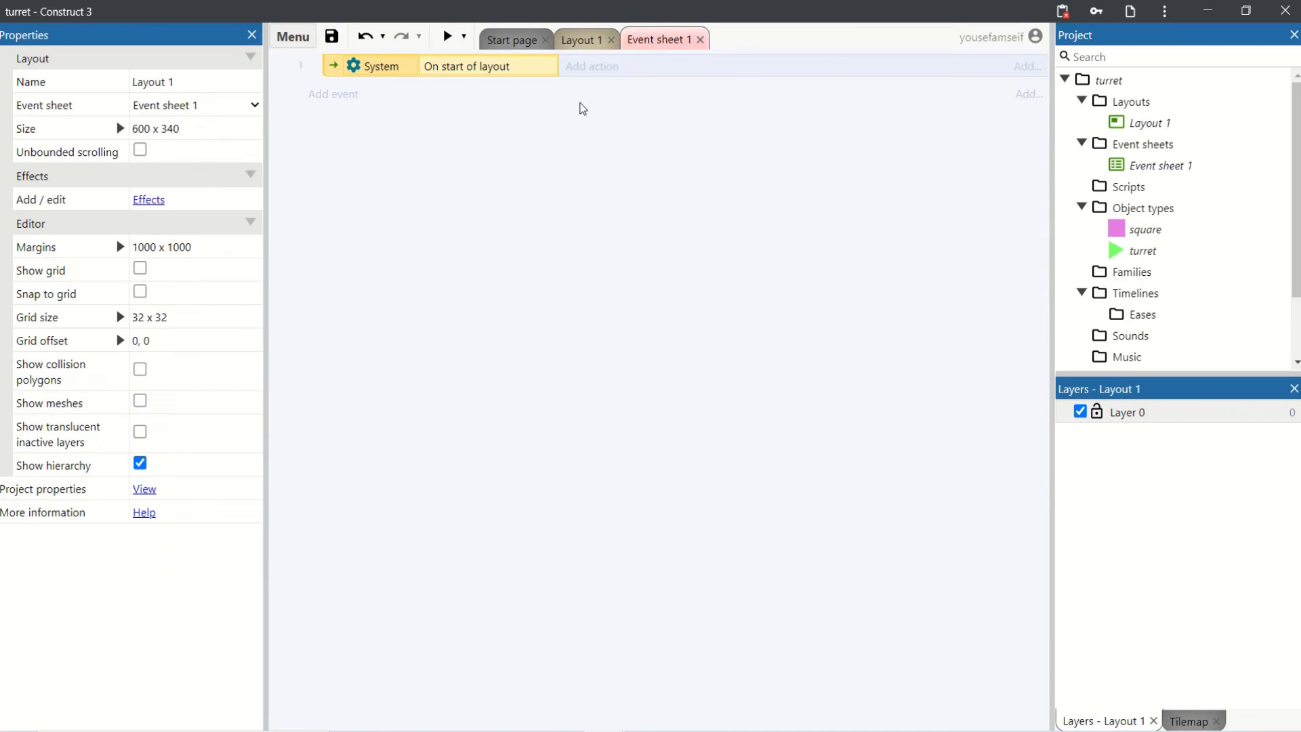
# - Add the turret action 'Add object to target' with square as target, then preview
pyautogui.click(582, 66)
pyautogui.click(643, 246)
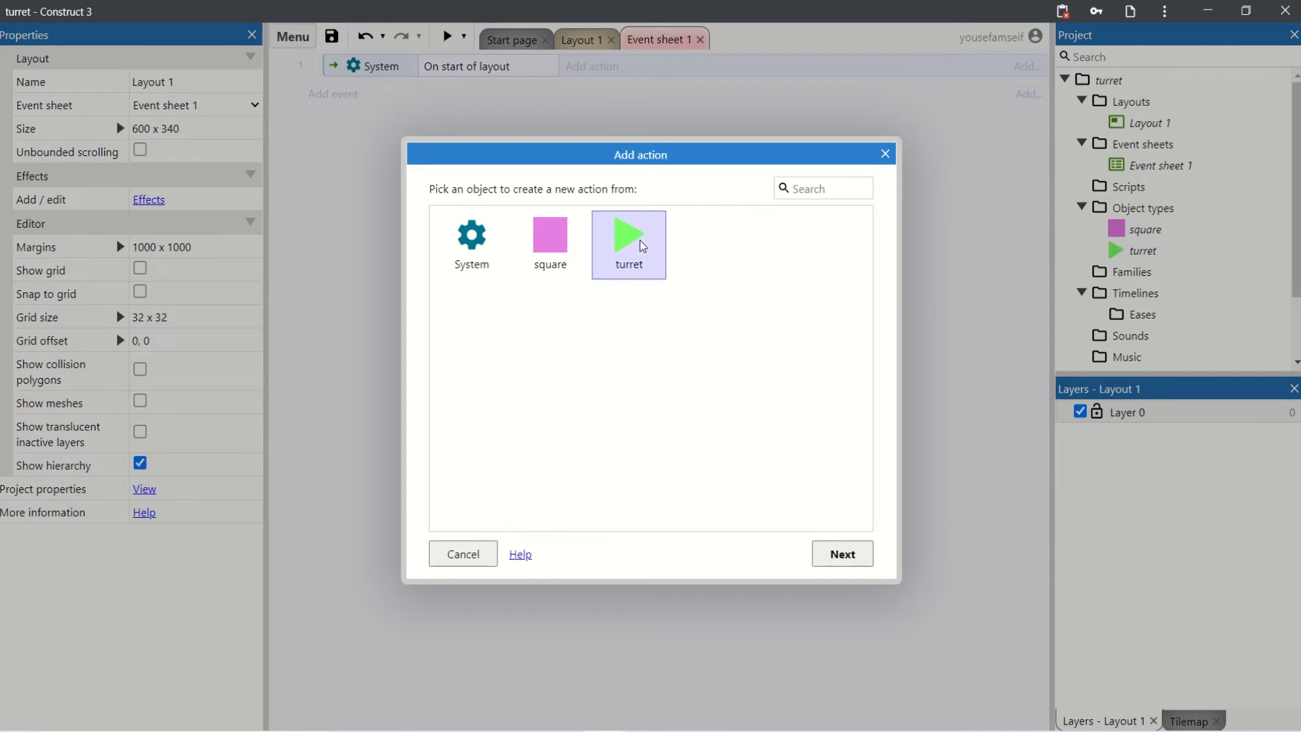
pyautogui.doubleClick(631, 273)
pyautogui.scroll(-1, 595, 369)
pyautogui.scroll(-3, 670, 400)
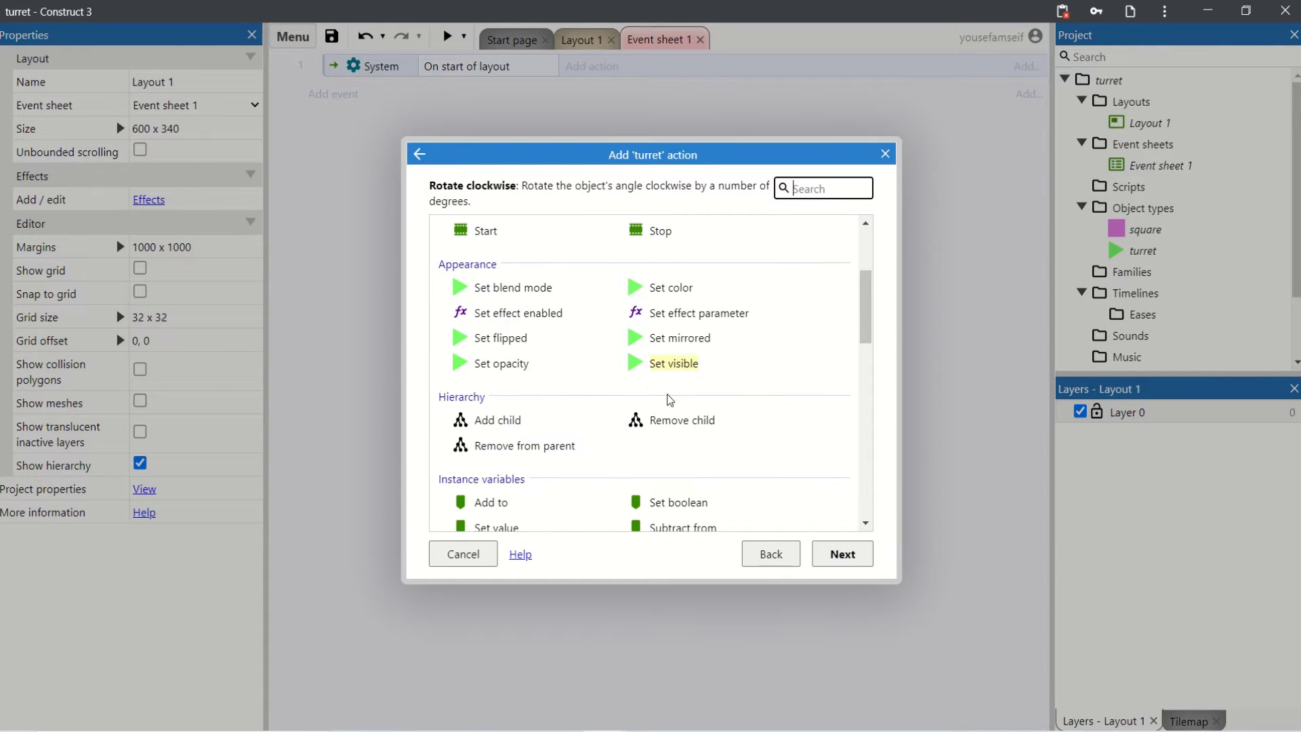
pyautogui.write('a')
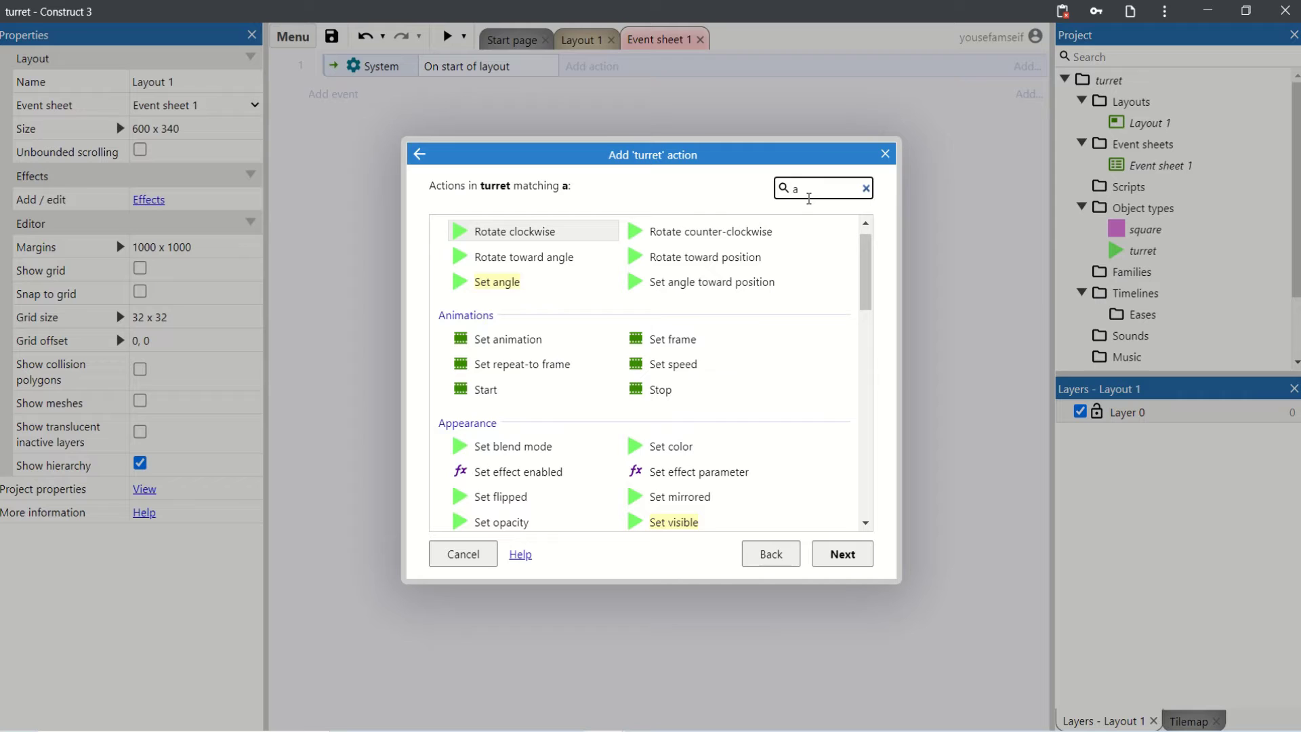
pyautogui.scroll(-4, 732, 339)
pyautogui.scroll(-4, 650, 379)
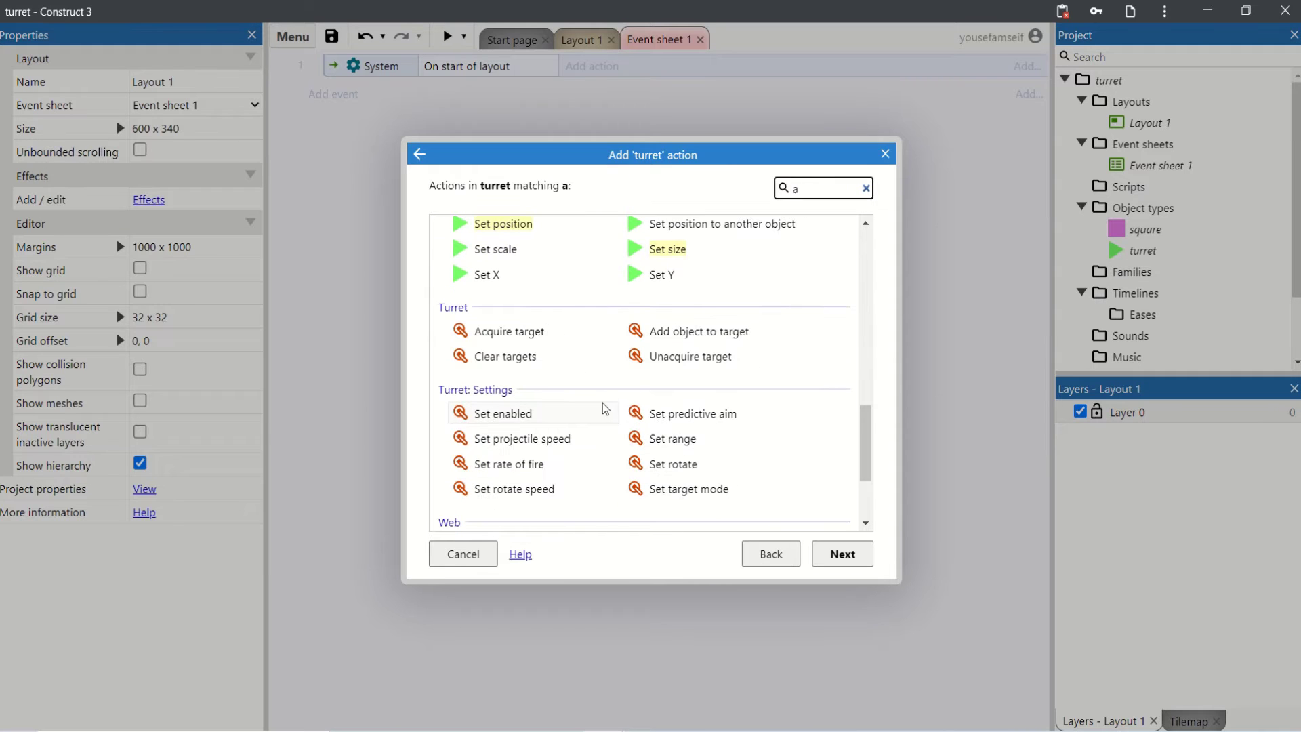
pyautogui.write('dd')
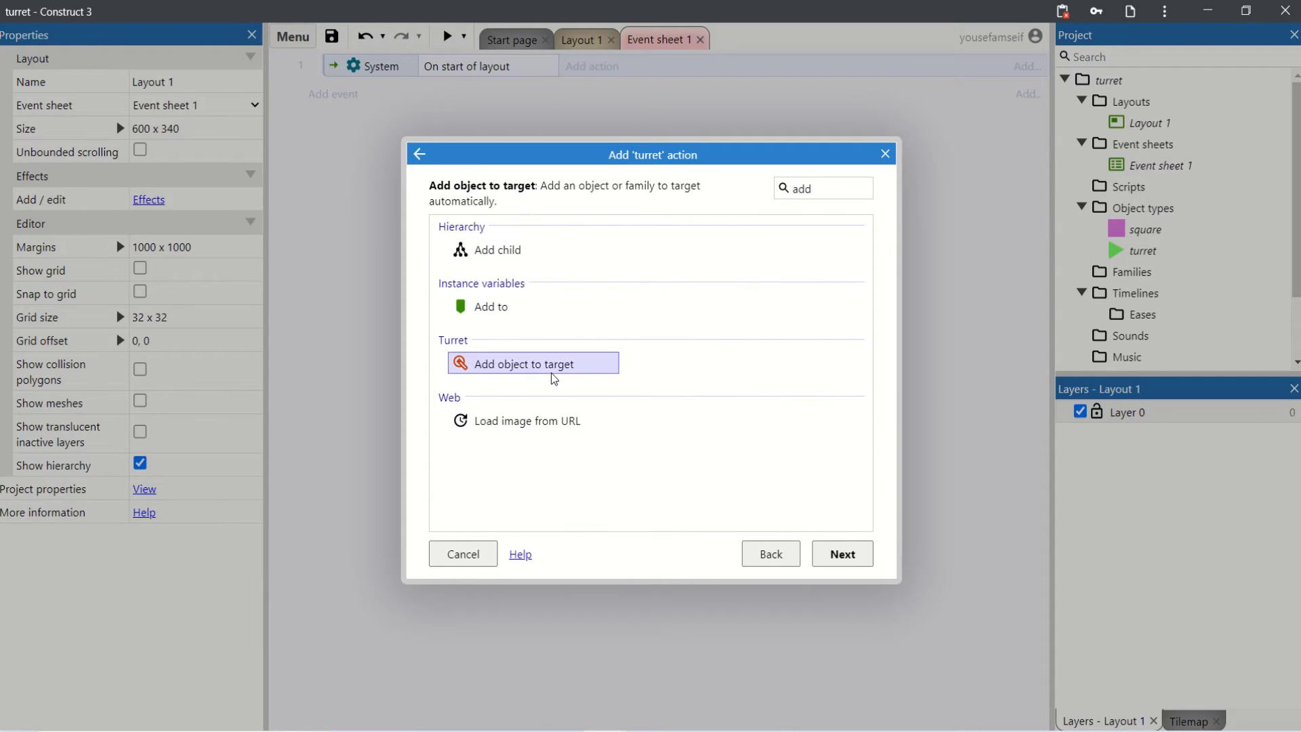
pyautogui.doubleClick(551, 363)
pyautogui.click(586, 461)
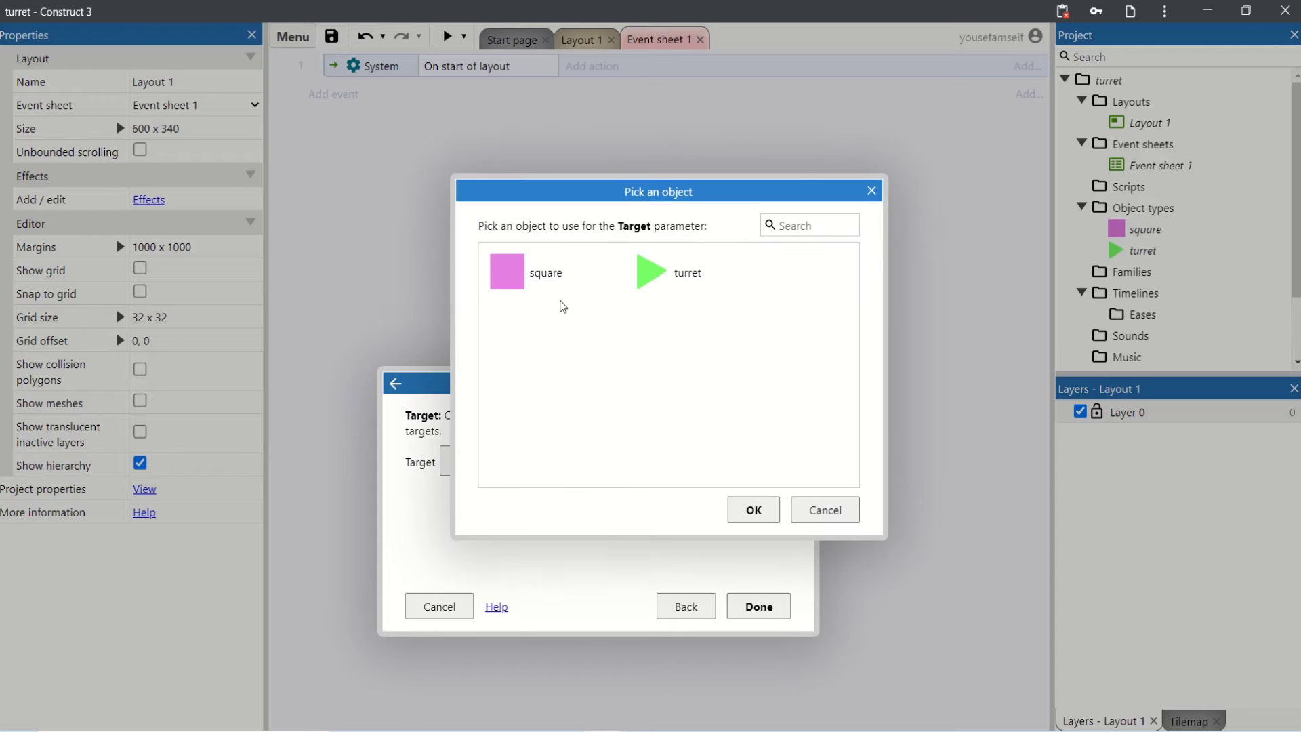
pyautogui.click(542, 274)
pyautogui.click(751, 509)
pyautogui.click(756, 605)
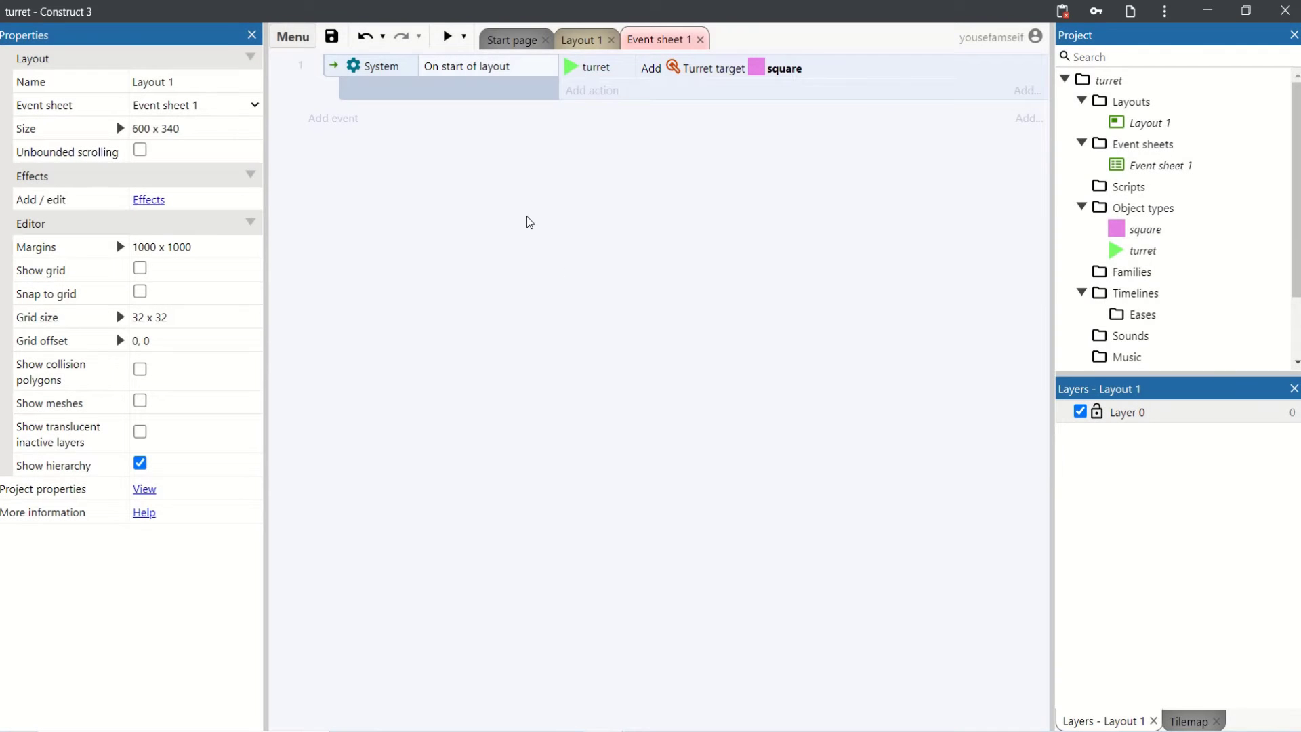
pyautogui.click(447, 37)
# - On Layout 1, create a new Sprite object named bullet
pyautogui.click(564, 42)
pyautogui.doubleClick(559, 193)
pyautogui.scroll(-1, 528, 359)
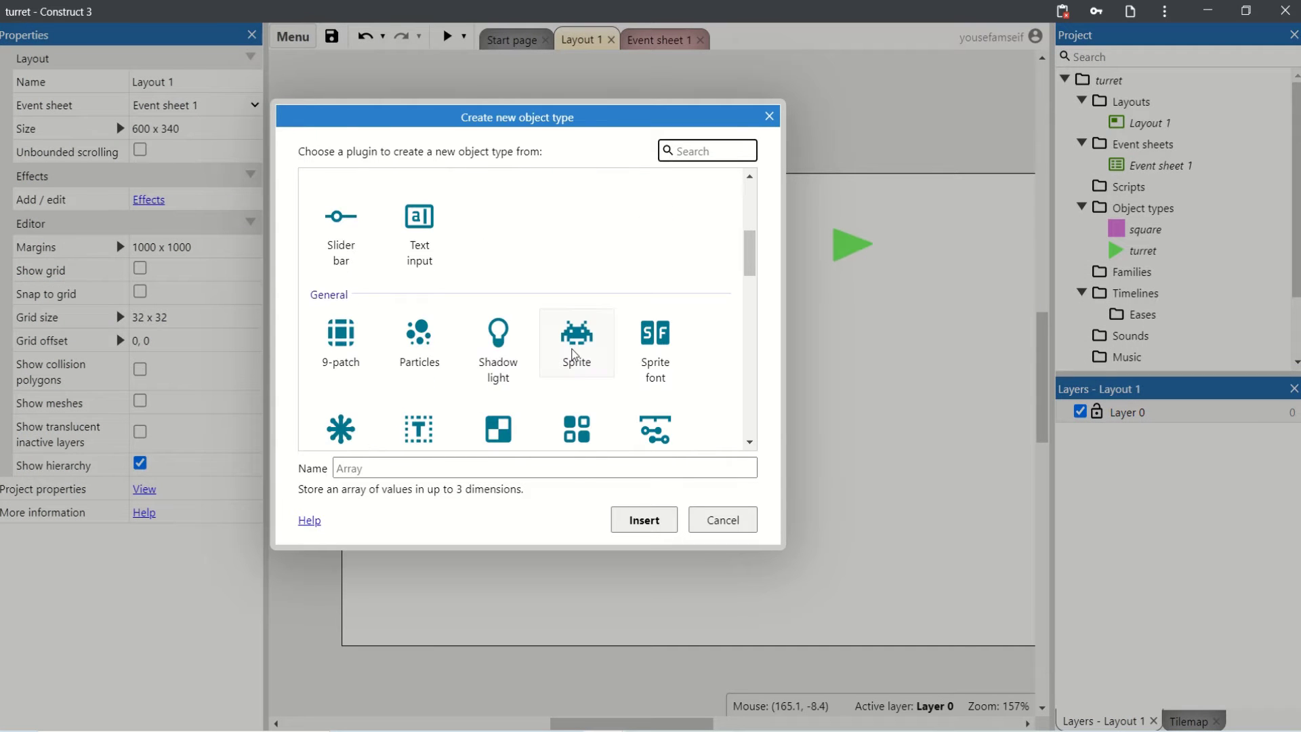
pyautogui.click(573, 354)
pyautogui.click(450, 473)
pyautogui.write('bullet')
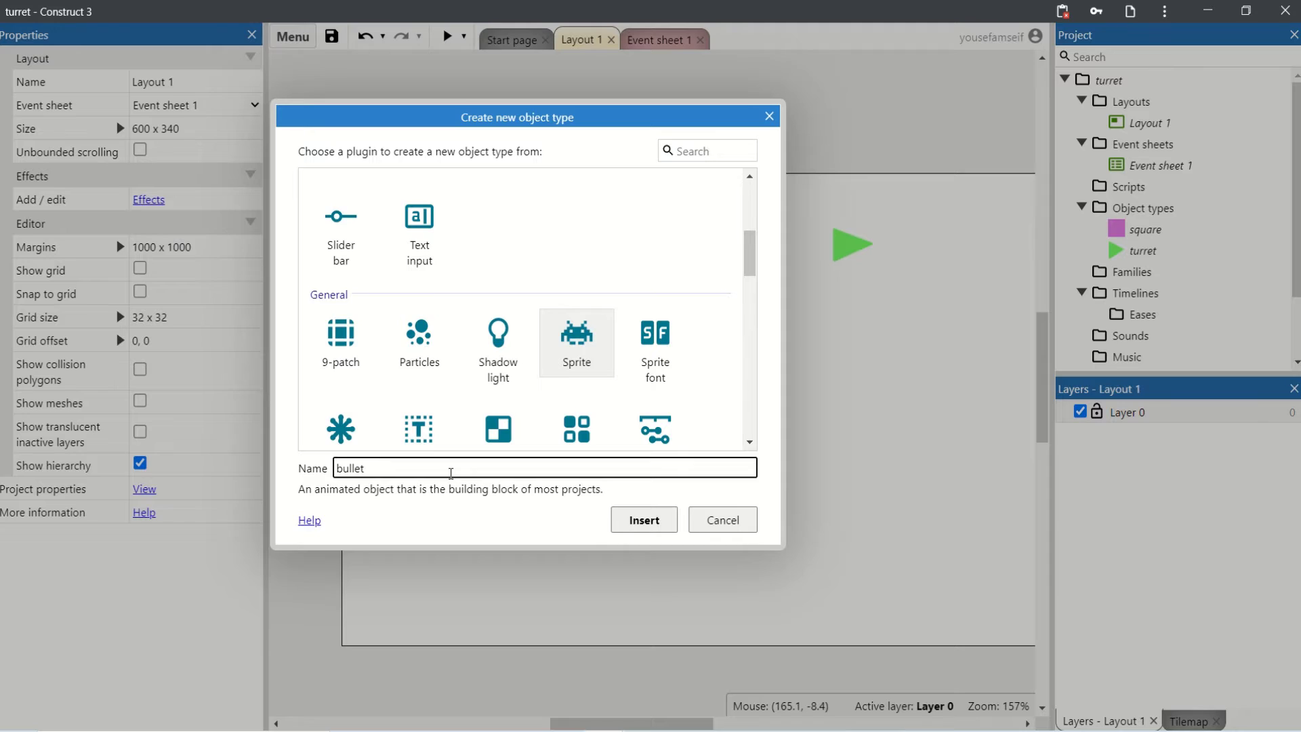
pyautogui.press('Return')
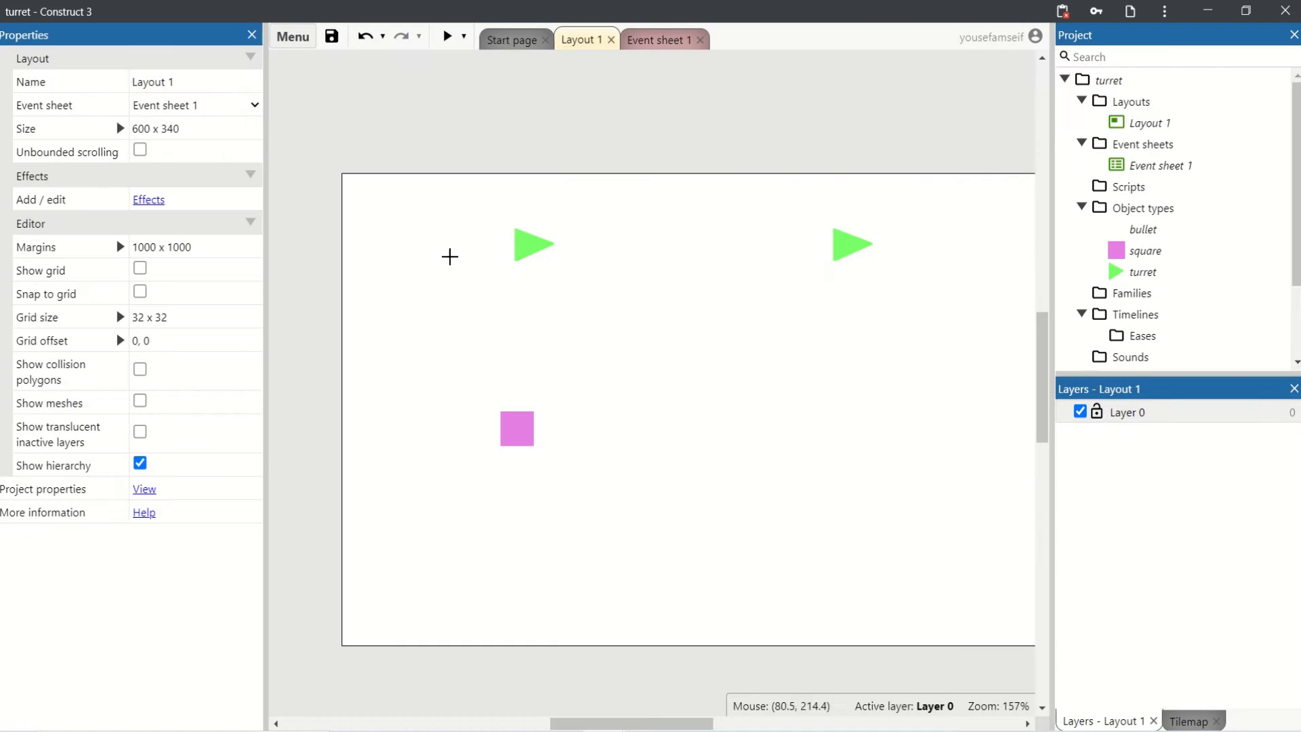
pyautogui.click(449, 166)
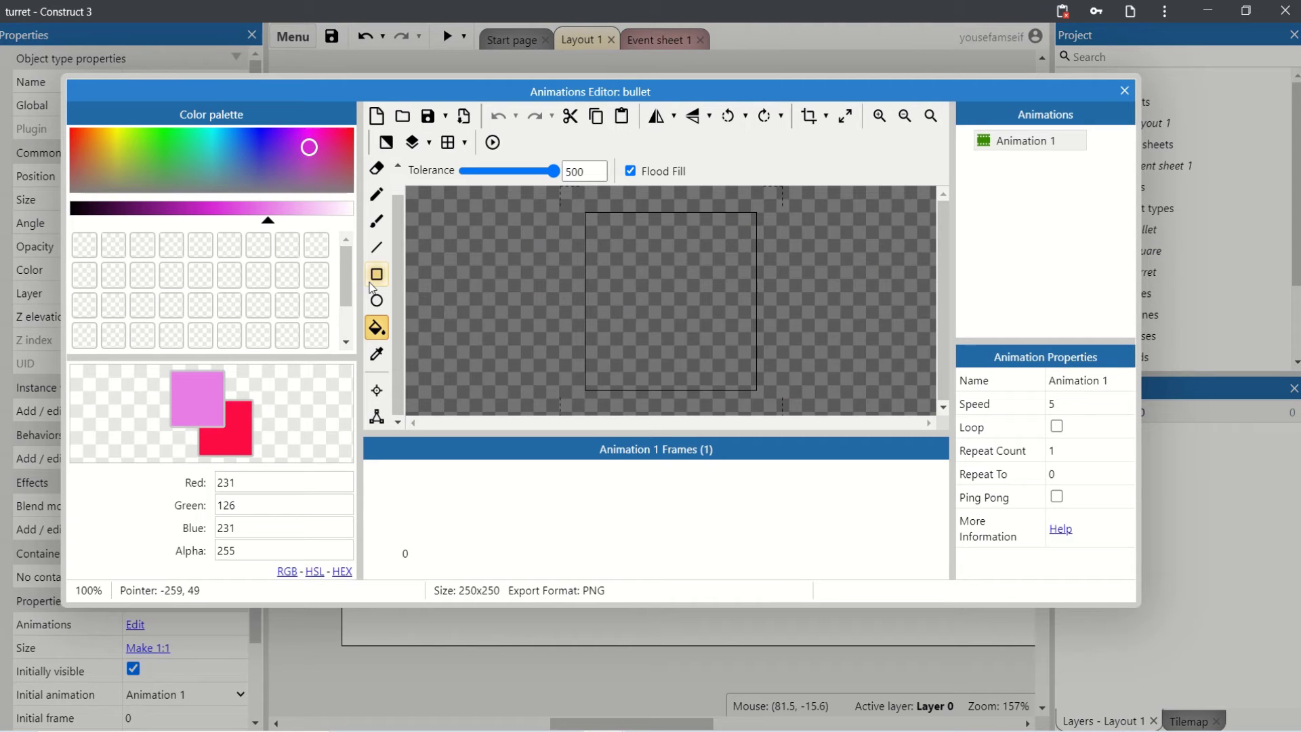
# - Paint a cyan dot in the bullet's image and crop around it
pyautogui.click(376, 220)
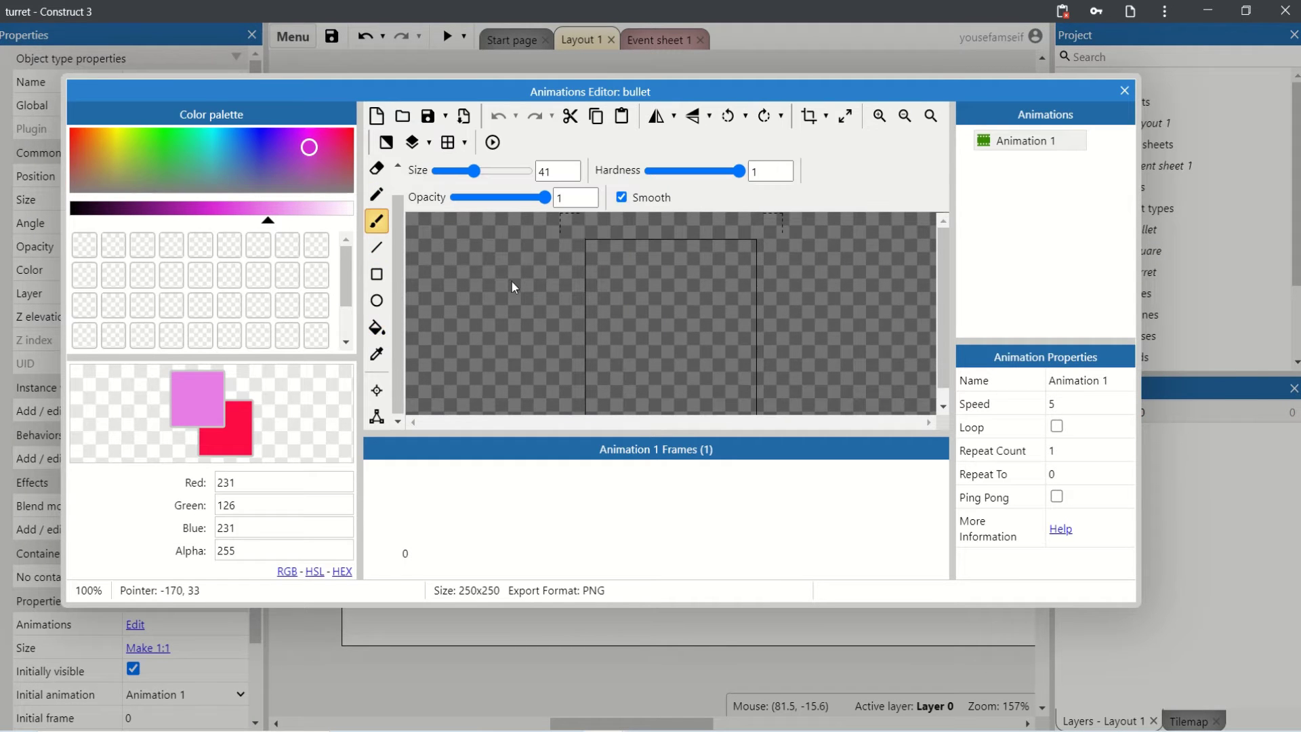
pyautogui.click(211, 147)
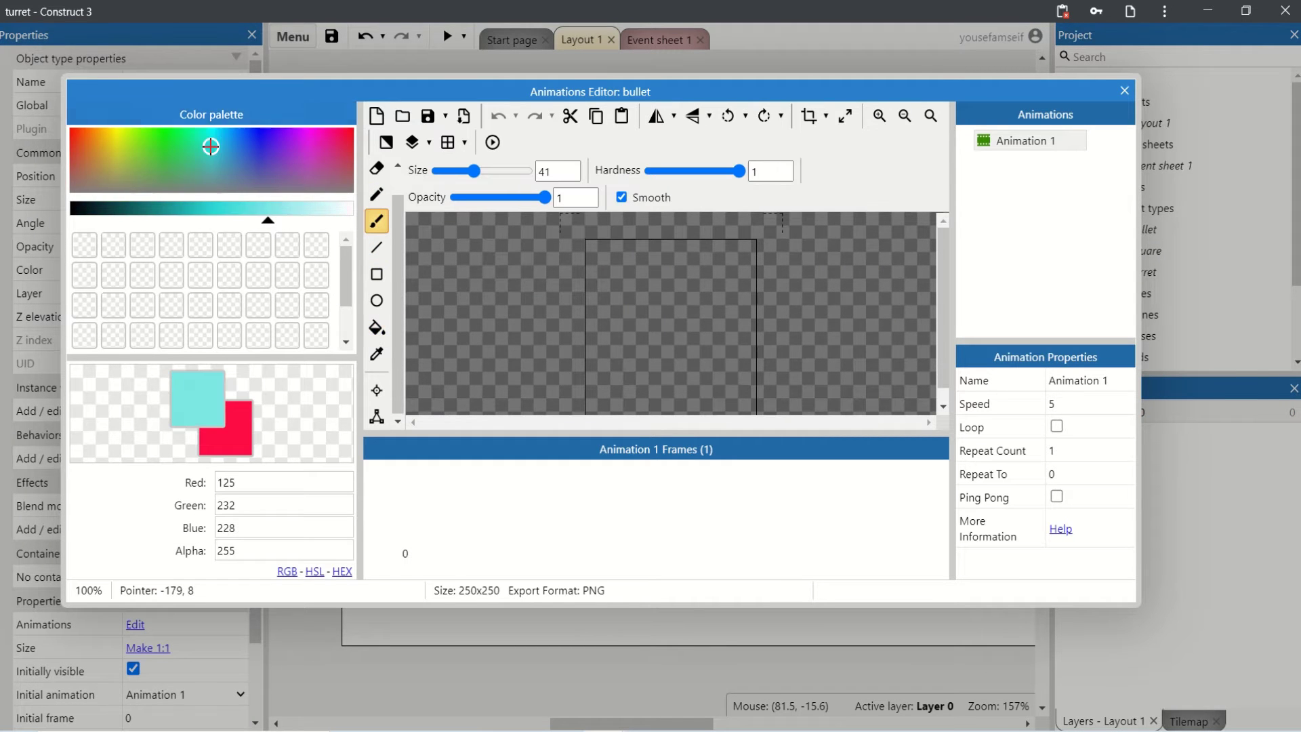
pyautogui.click(669, 343)
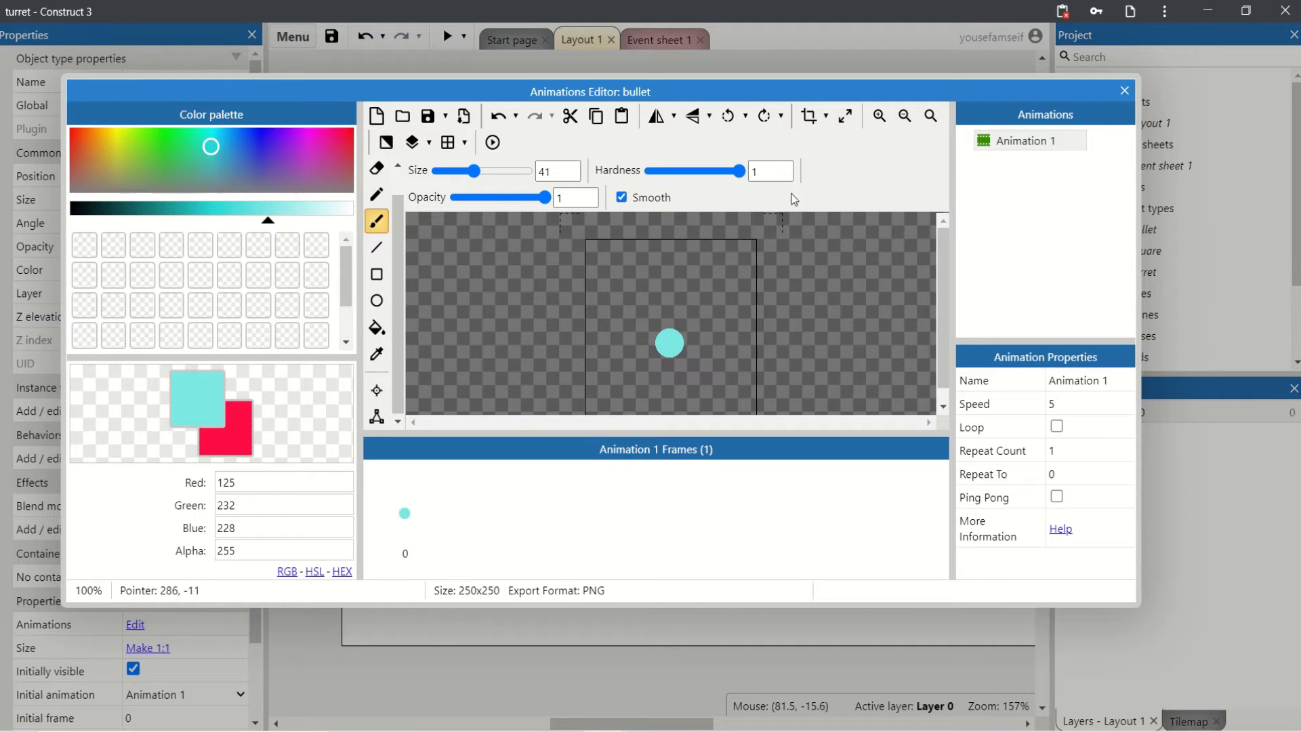
pyautogui.click(807, 116)
pyautogui.click(1124, 90)
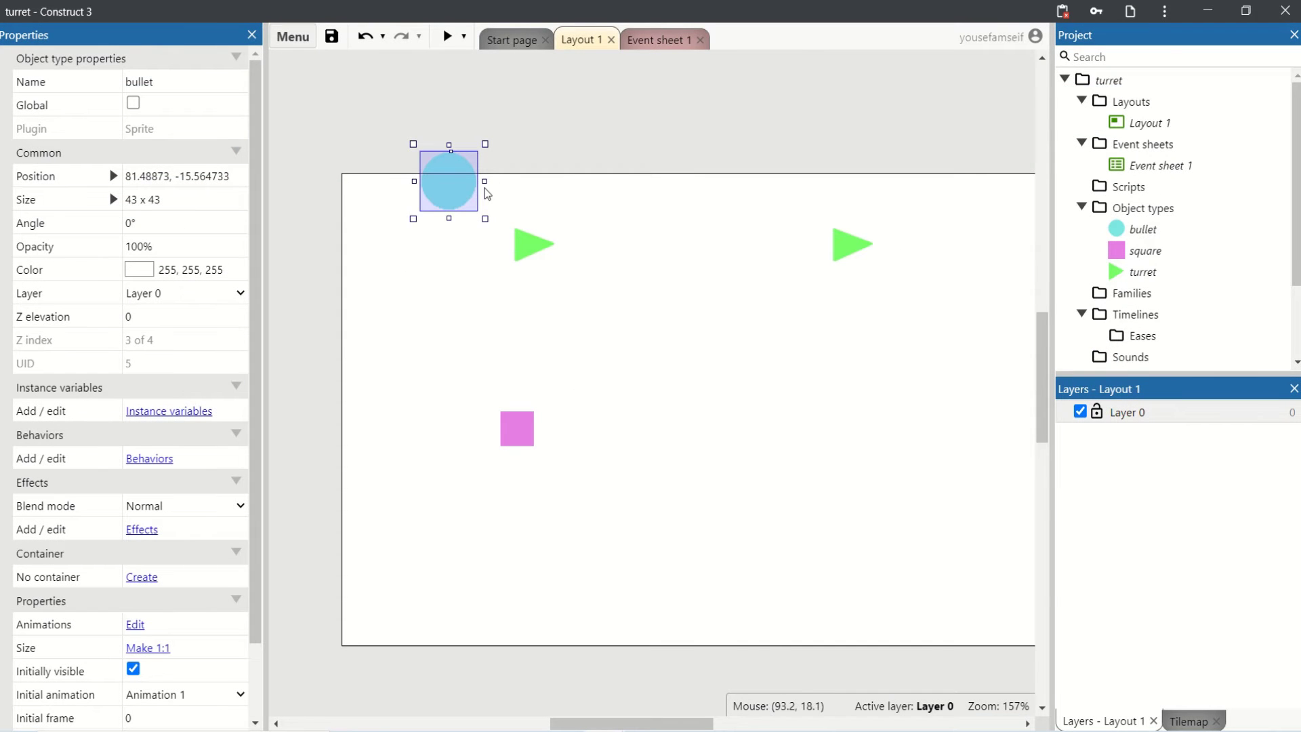
# - Centre the bullet's origin point and set its size to 10 x 10
pyautogui.doubleClick(473, 192)
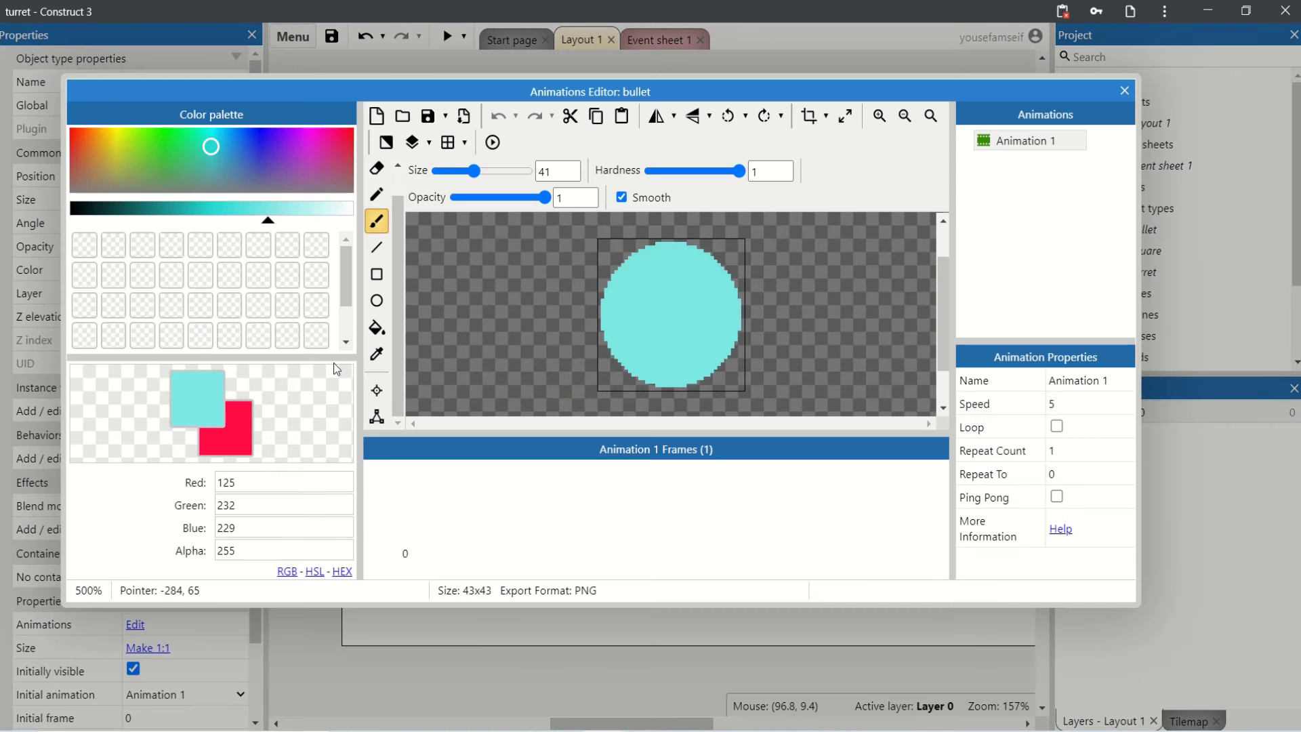
pyautogui.click(377, 390)
pyautogui.click(671, 282)
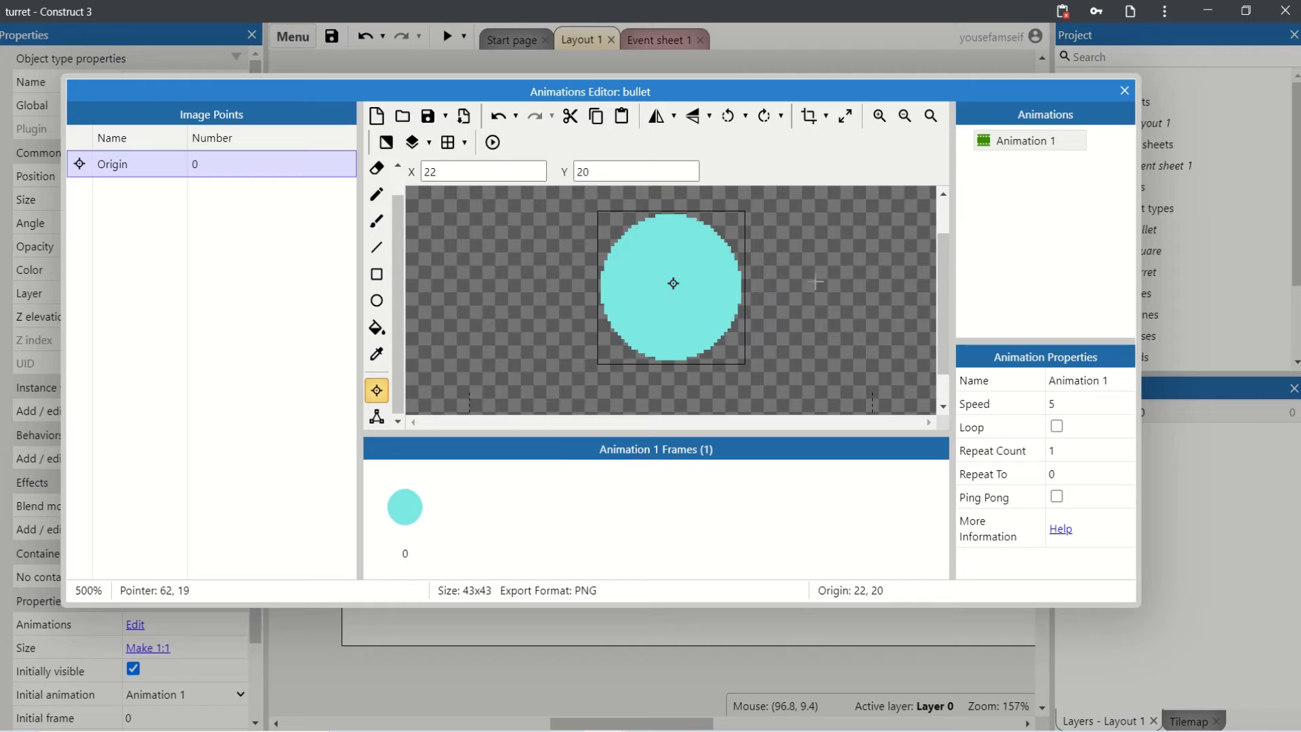
pyautogui.click(1124, 91)
pyautogui.click(141, 200)
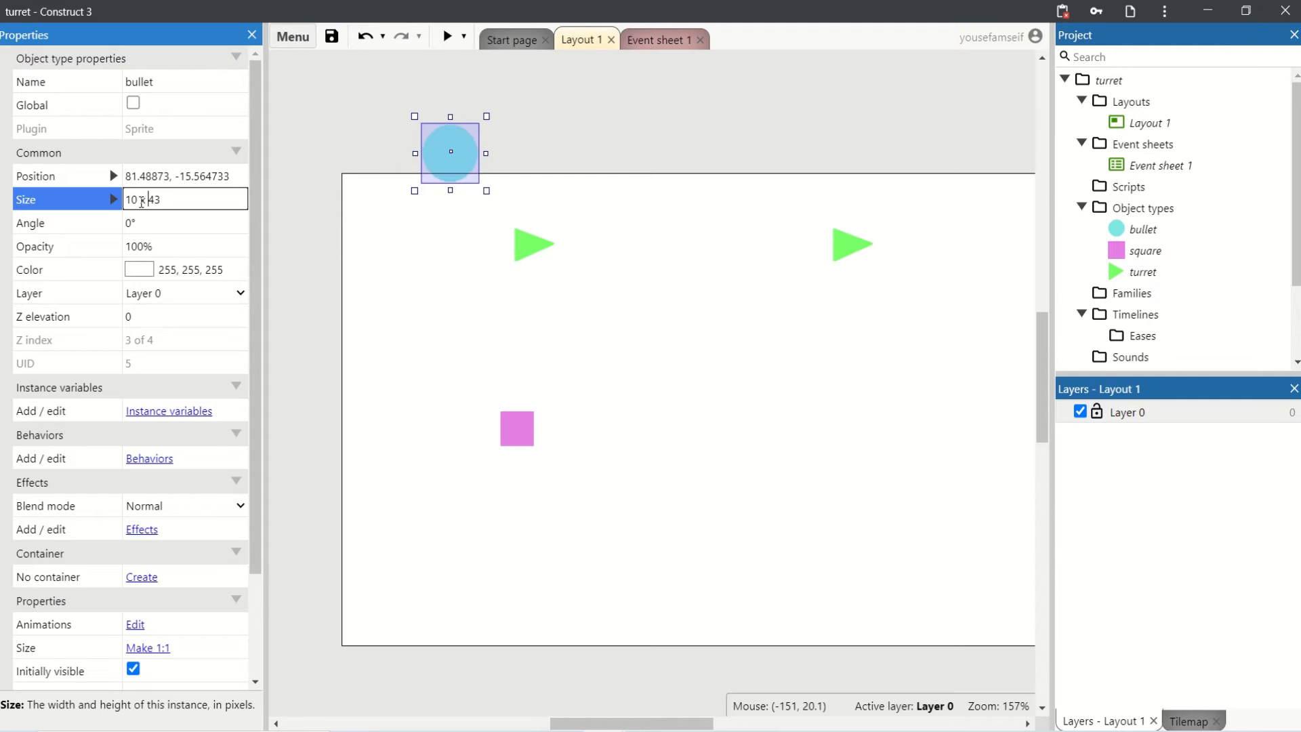
pyautogui.write('10')
pyautogui.press('Tab')
# - Select the 10 x 10 bullet and add Bullet, then Destroy outside layout behaviors
pyautogui.moveTo(361, 213); pyautogui.dragTo(509, 123)
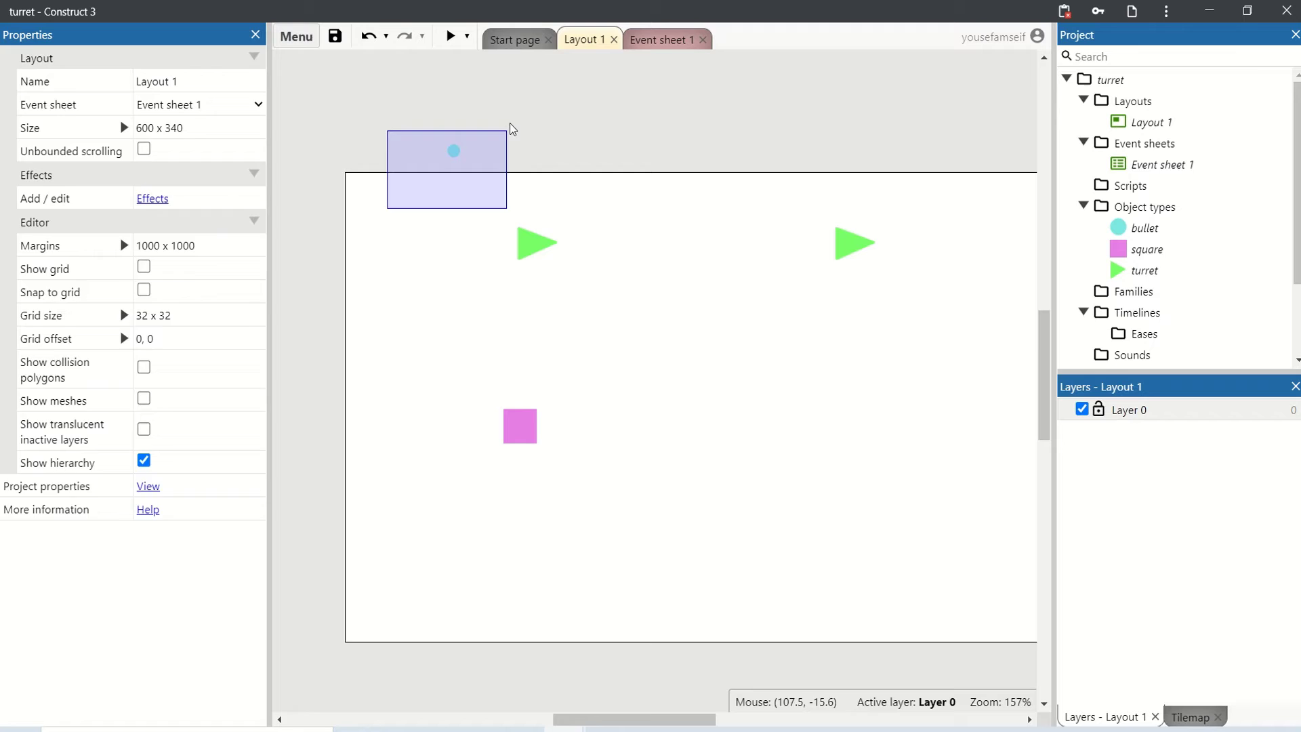
pyautogui.click(138, 454)
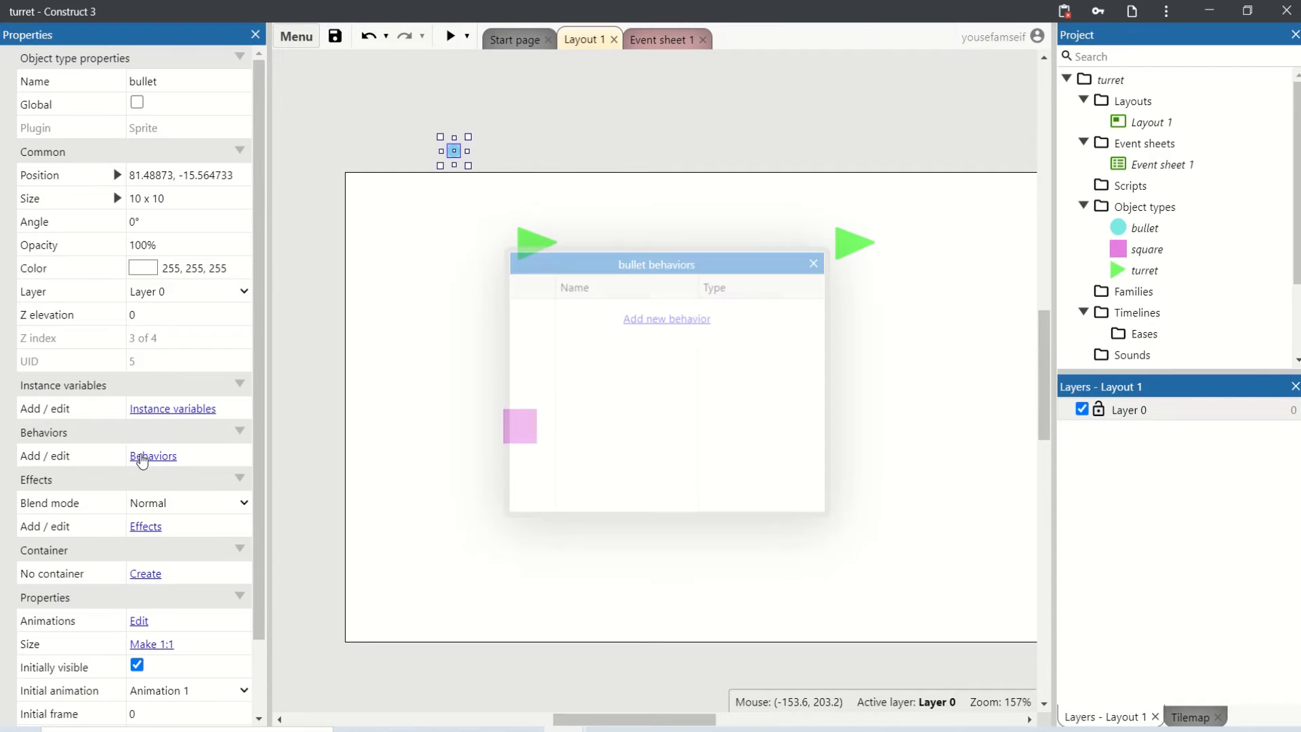
pyautogui.click(646, 330)
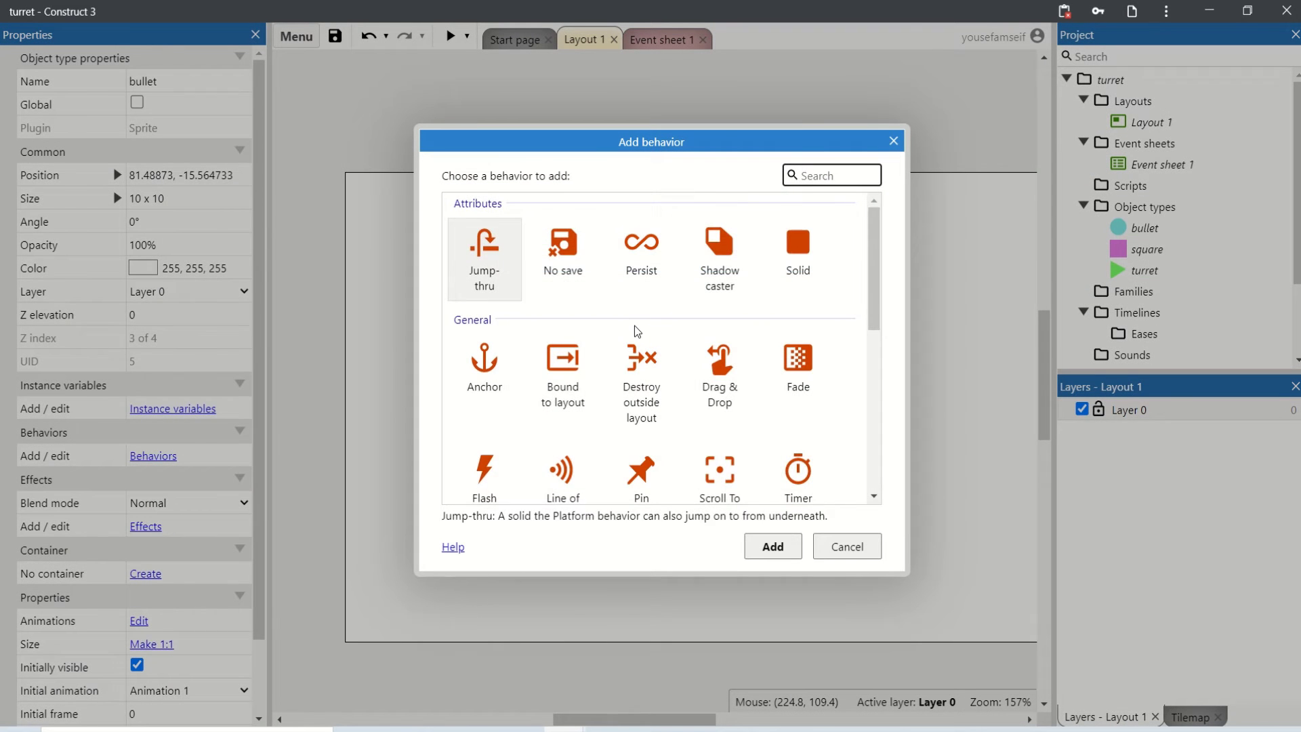
pyautogui.write('bu')
pyautogui.doubleClick(497, 233)
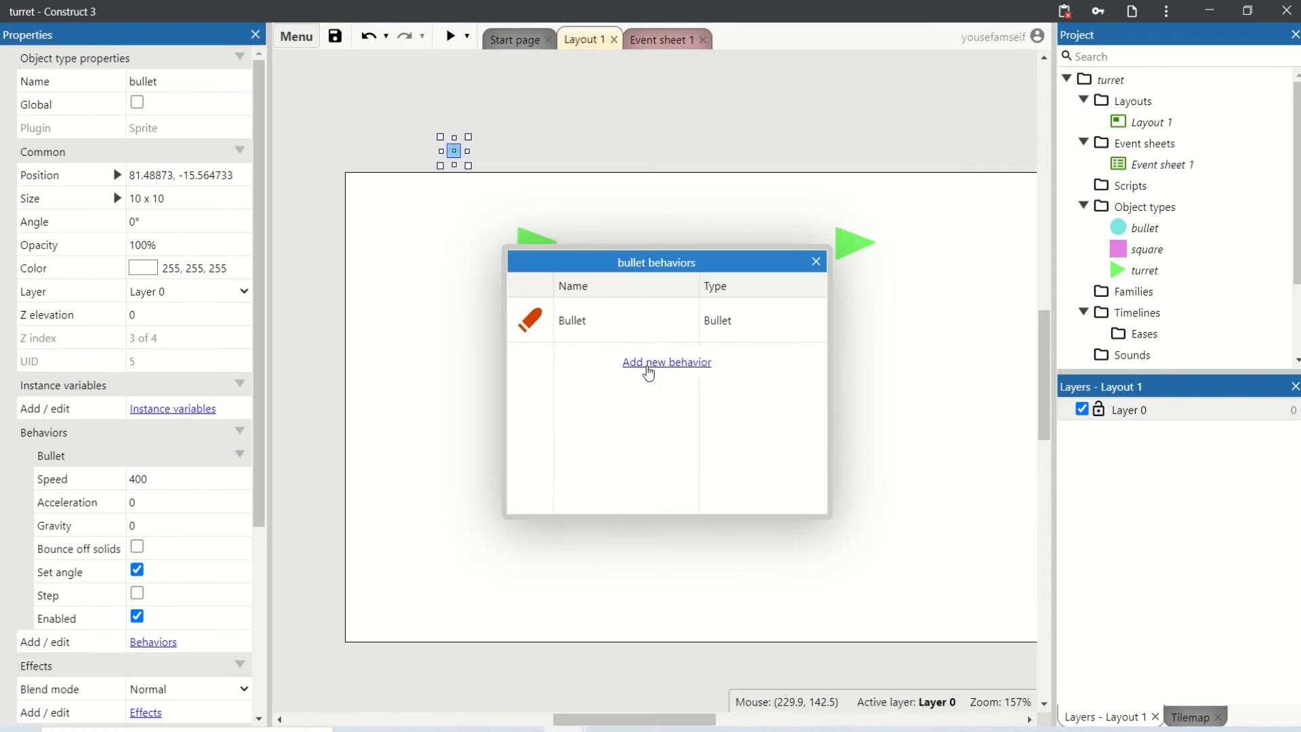
pyautogui.click(647, 365)
pyautogui.write('de')
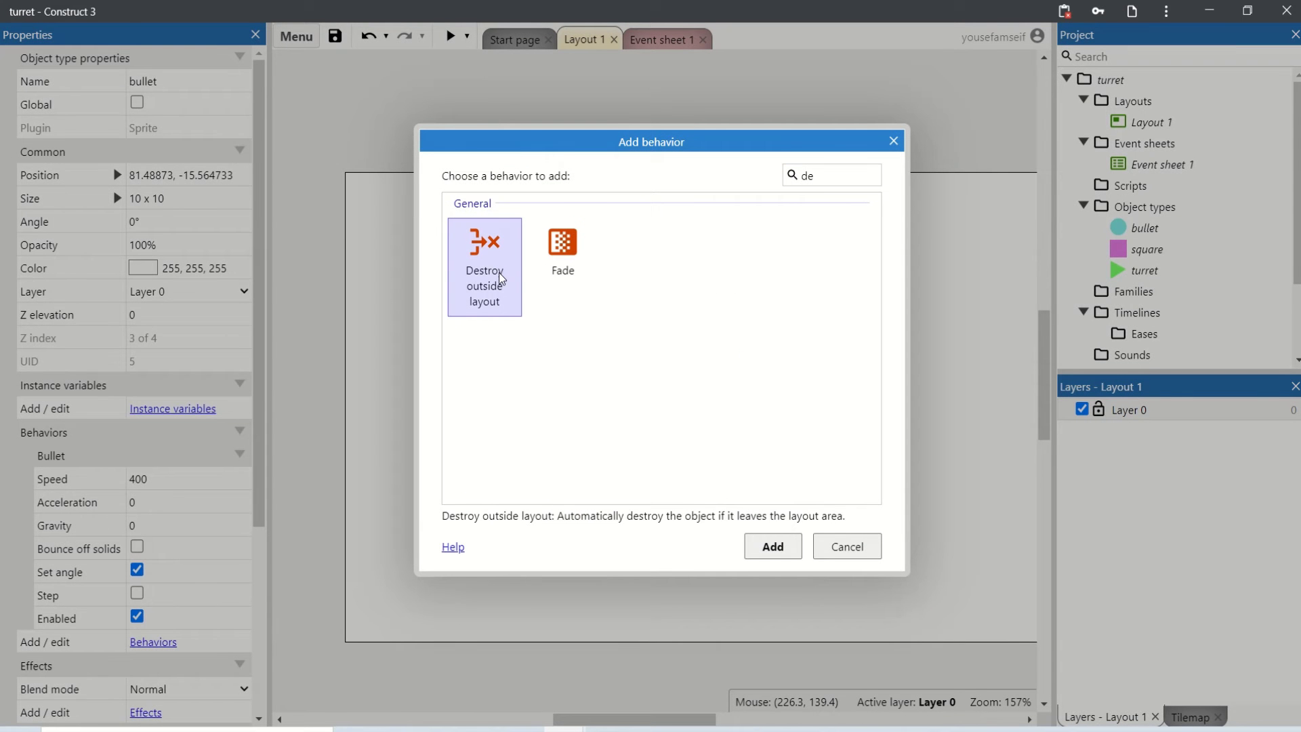
pyautogui.doubleClick(504, 277)
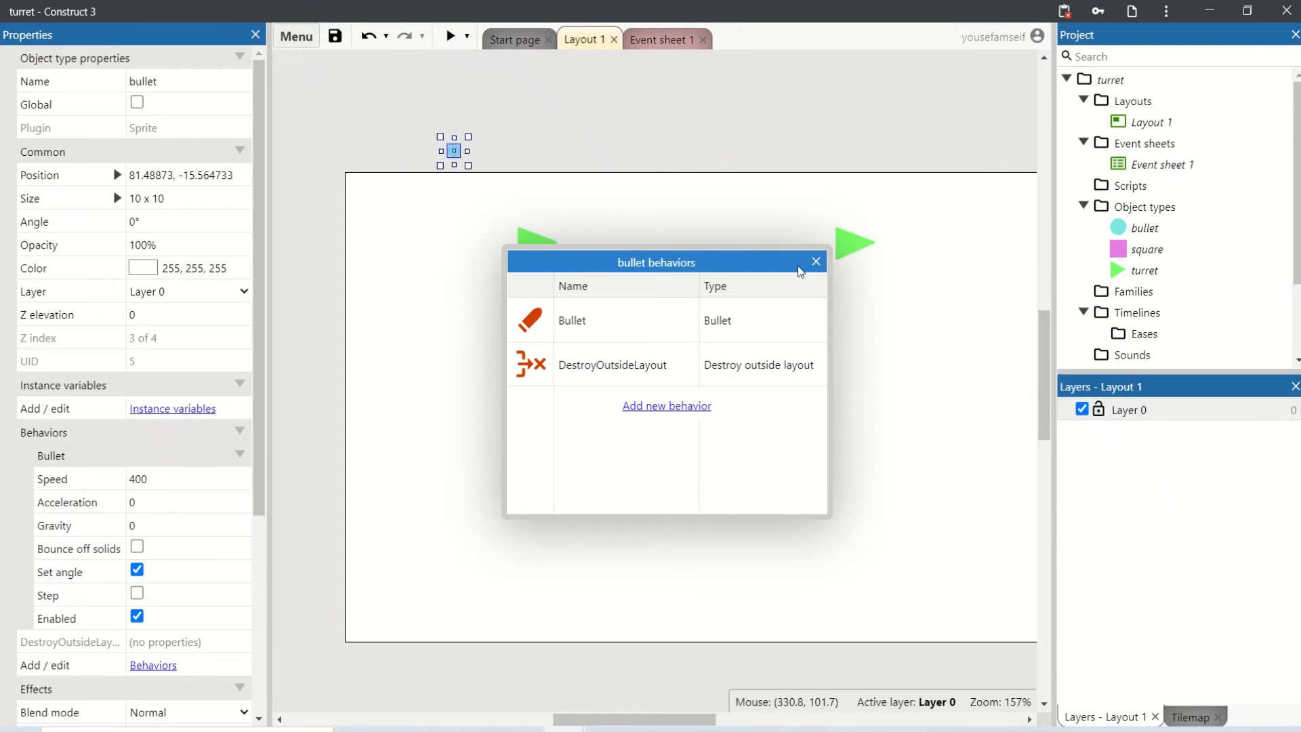
pyautogui.click(815, 262)
pyautogui.click(798, 519)
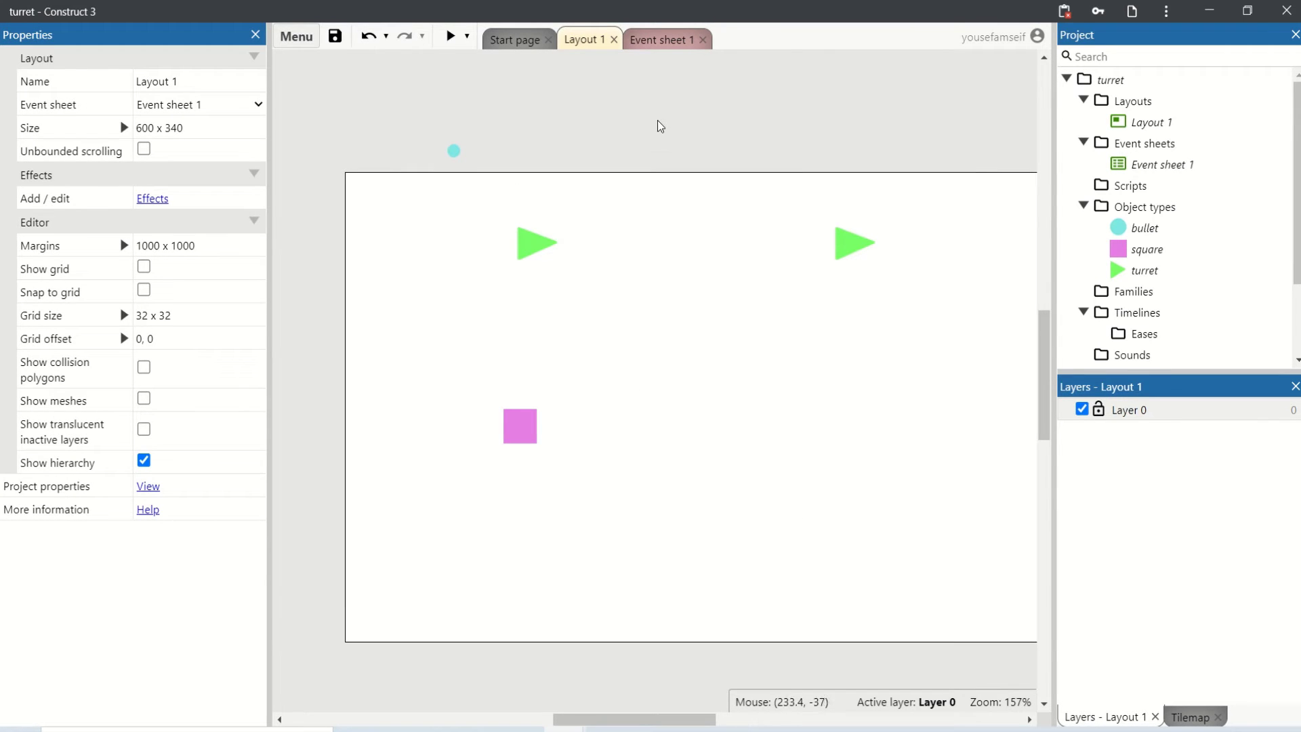
# - In the event sheet, add a turret 'On shoot' event
pyautogui.click(1129, 271)
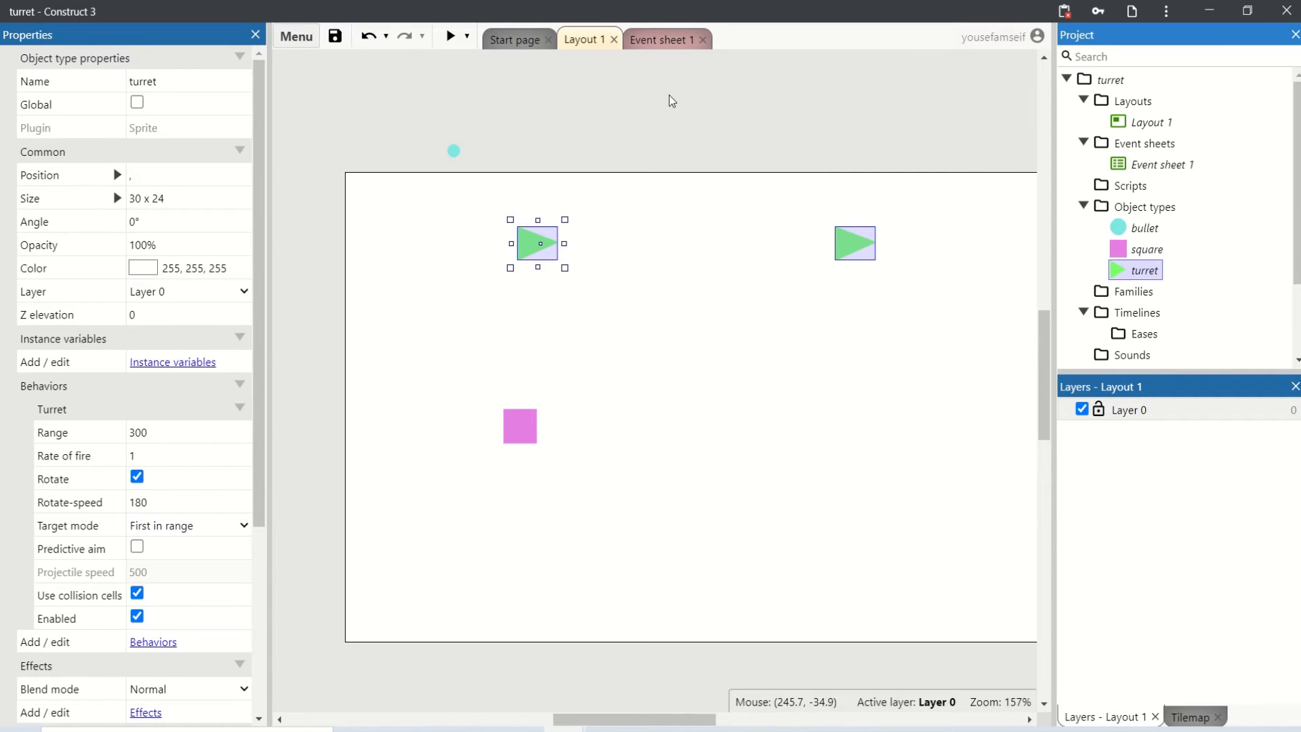
pyautogui.click(653, 38)
pyautogui.click(346, 120)
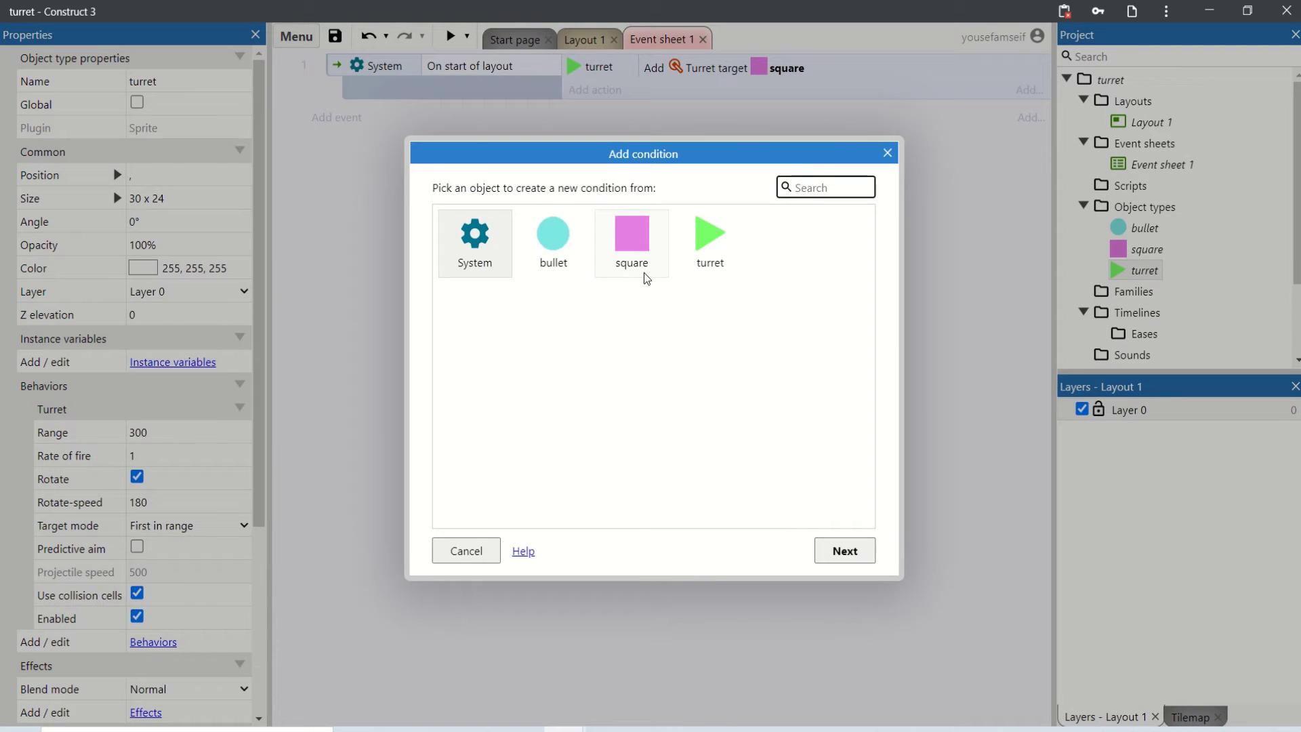
pyautogui.click(884, 157)
pyautogui.click(337, 118)
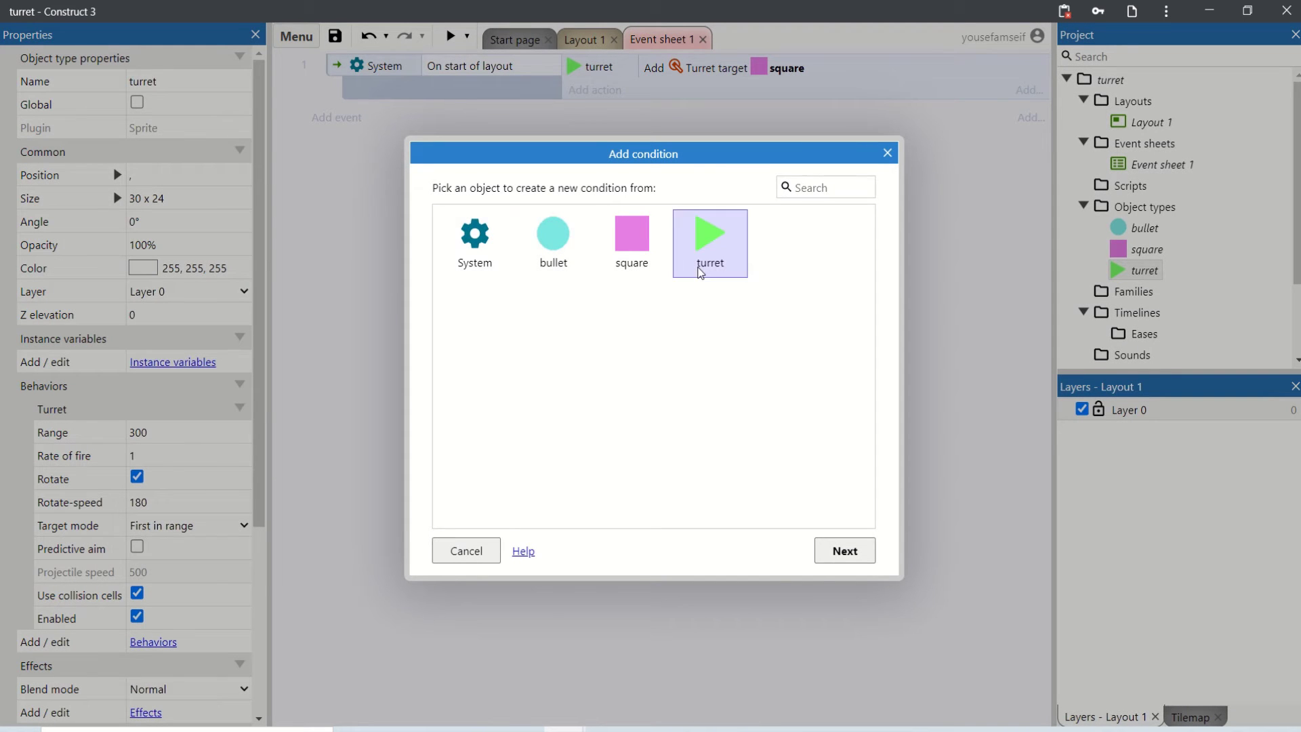
pyautogui.doubleClick(701, 271)
pyautogui.scroll(-3, 595, 341)
pyautogui.scroll(-3, 595, 345)
pyautogui.scroll(-3, 591, 351)
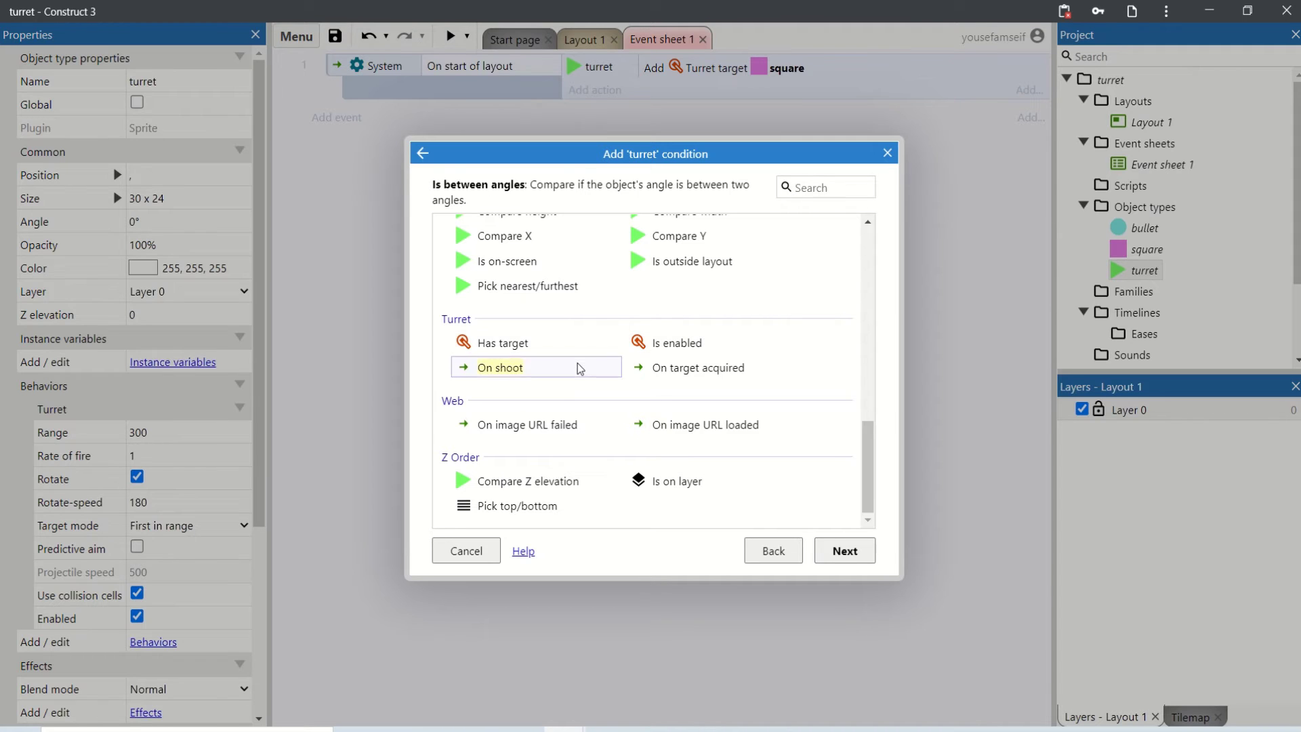
pyautogui.doubleClick(500, 367)
# - Add the turret action 'Spawn another object' spawning bullet
pyautogui.click(574, 115)
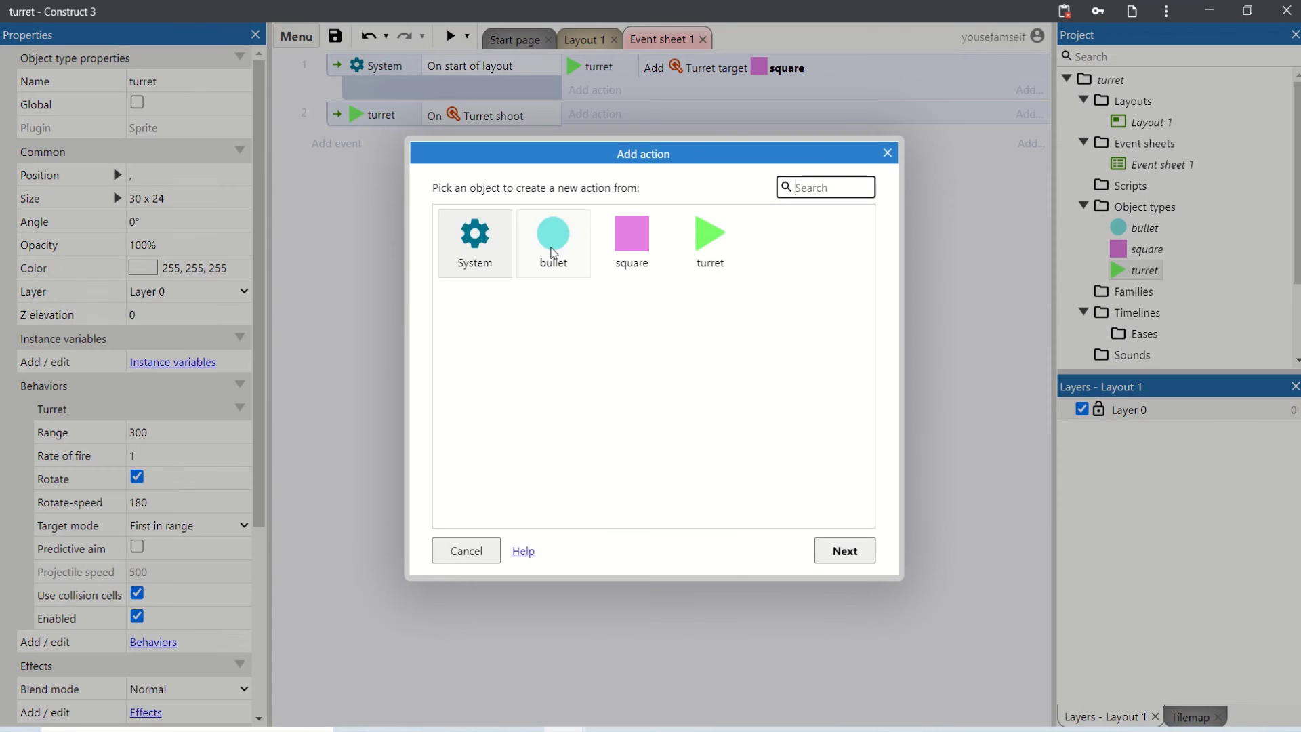
pyautogui.doubleClick(704, 237)
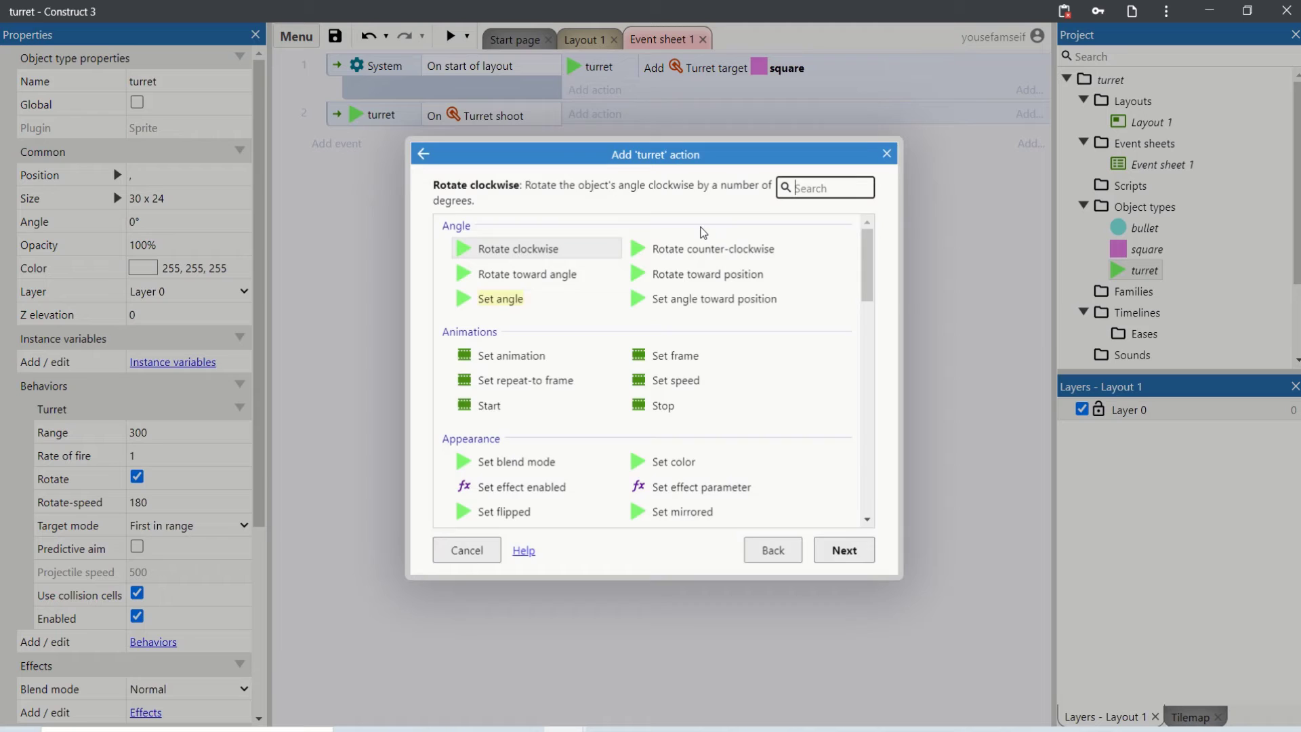
pyautogui.write('sp')
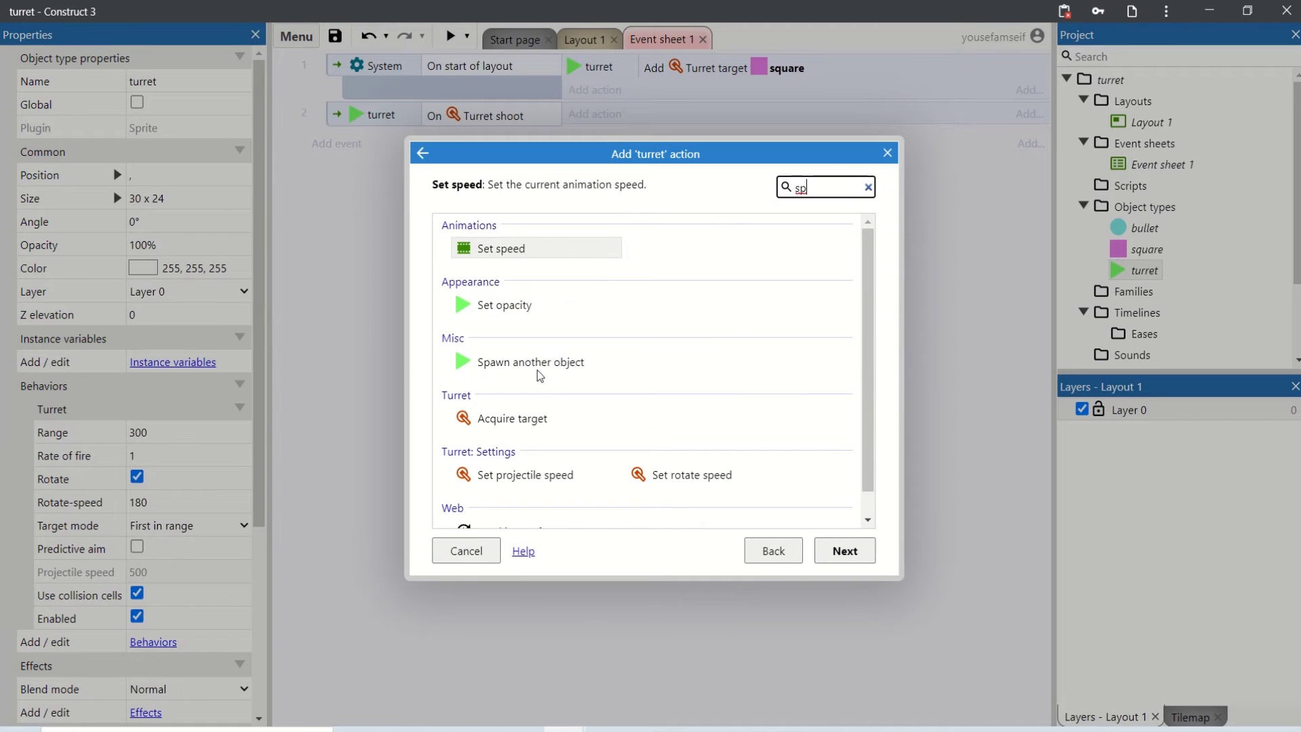
pyautogui.doubleClick(540, 376)
pyautogui.click(589, 448)
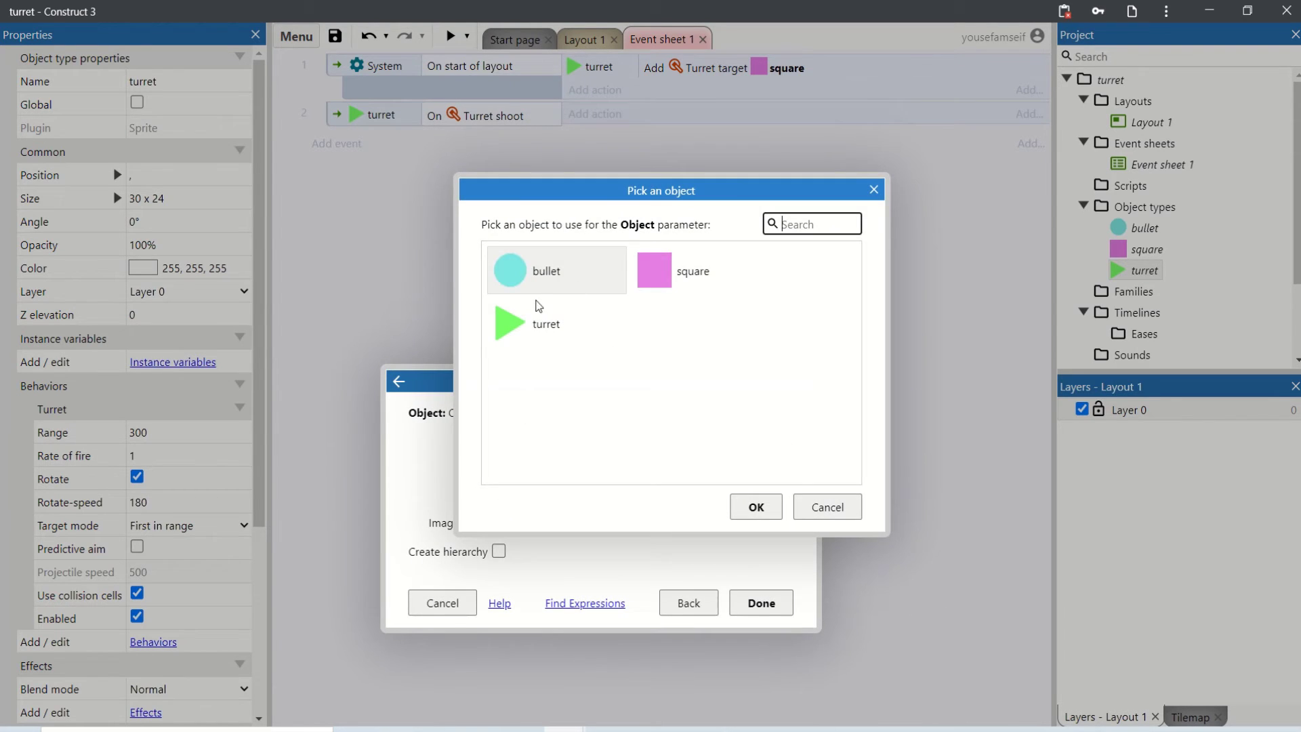
pyautogui.doubleClick(532, 294)
pyautogui.click(760, 603)
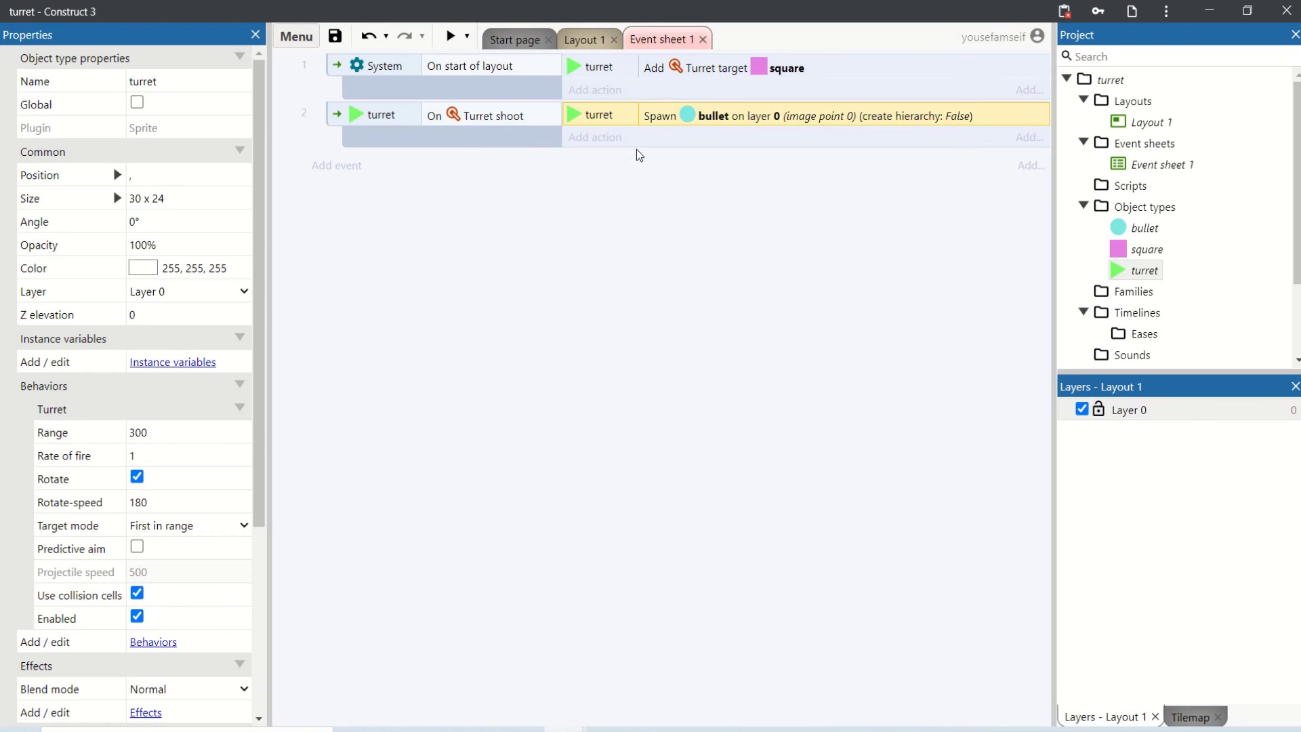
# - Preview the game to watch the turrets fire cyan bullets
pyautogui.click(446, 40)
# - On Layout 1, set the turret's rate of fire to 2 and edit its rotate speed
pyautogui.click(592, 41)
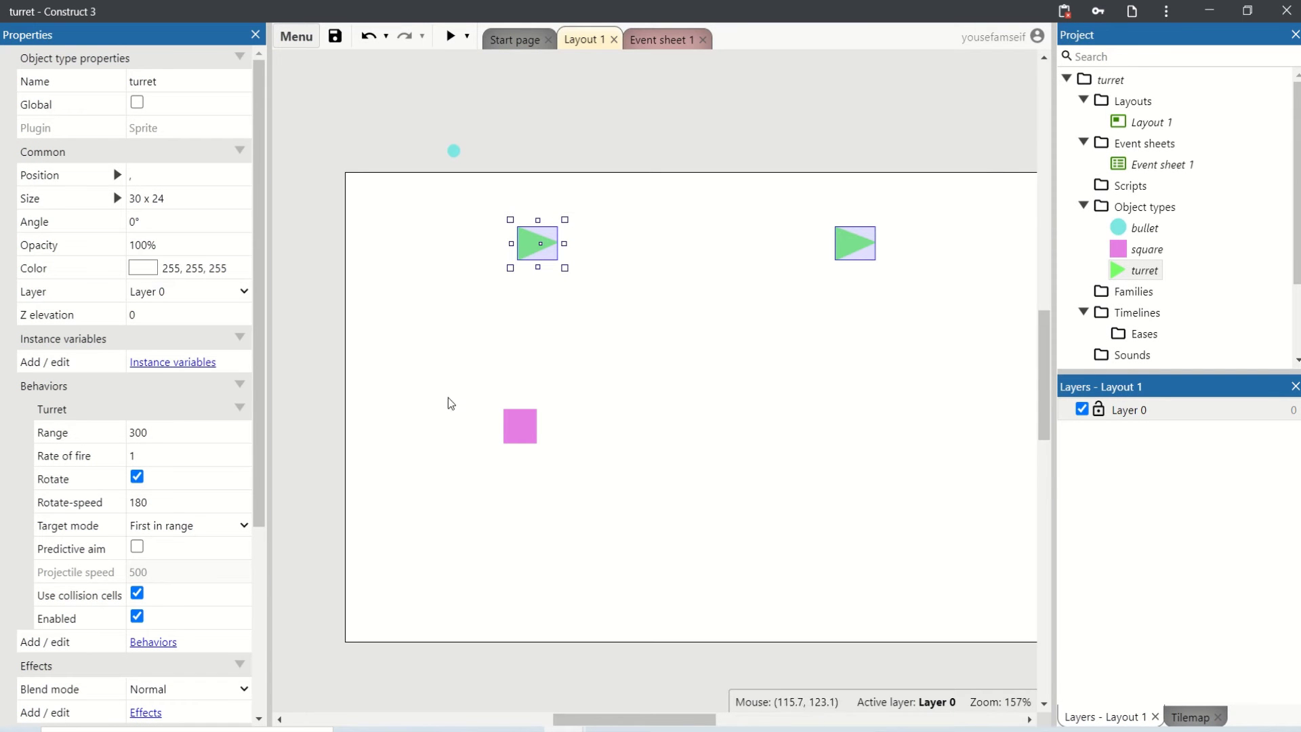
pyautogui.click(149, 461)
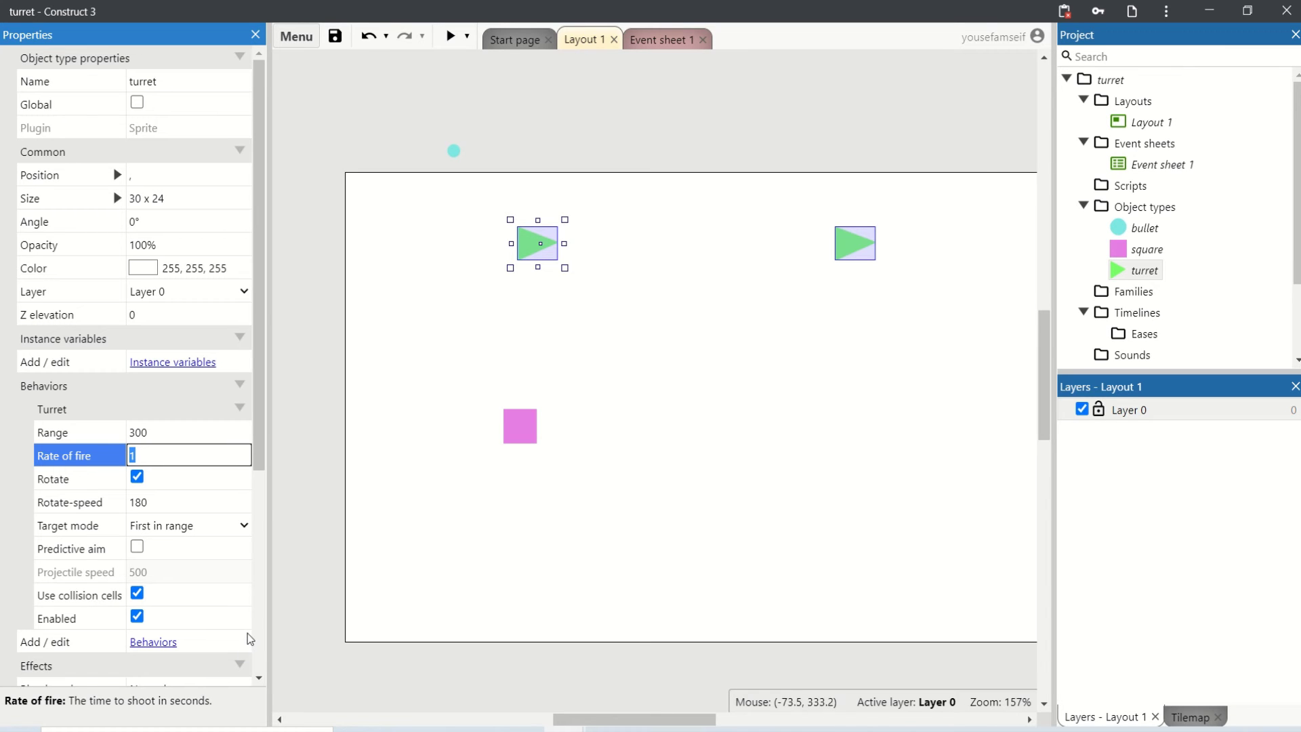
pyautogui.write('2')
pyautogui.click(151, 501)
pyautogui.write('100')
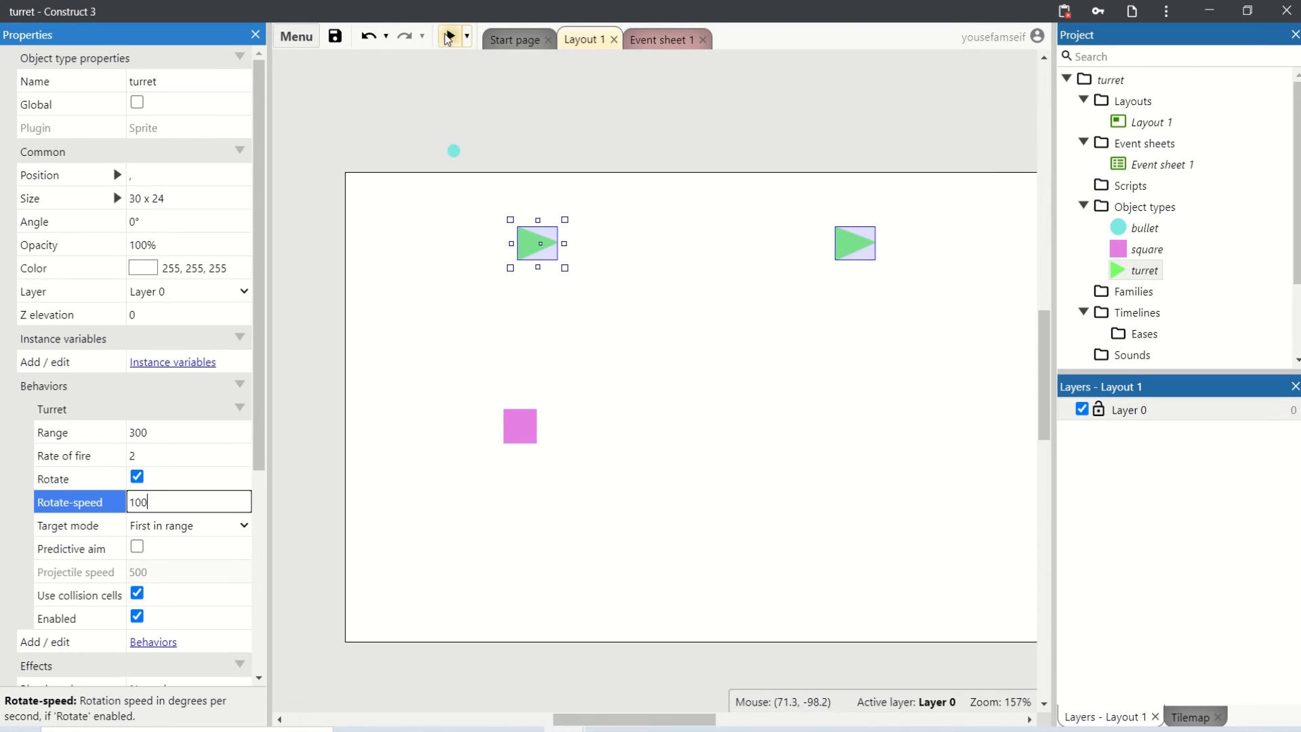
pyautogui.click(451, 36)
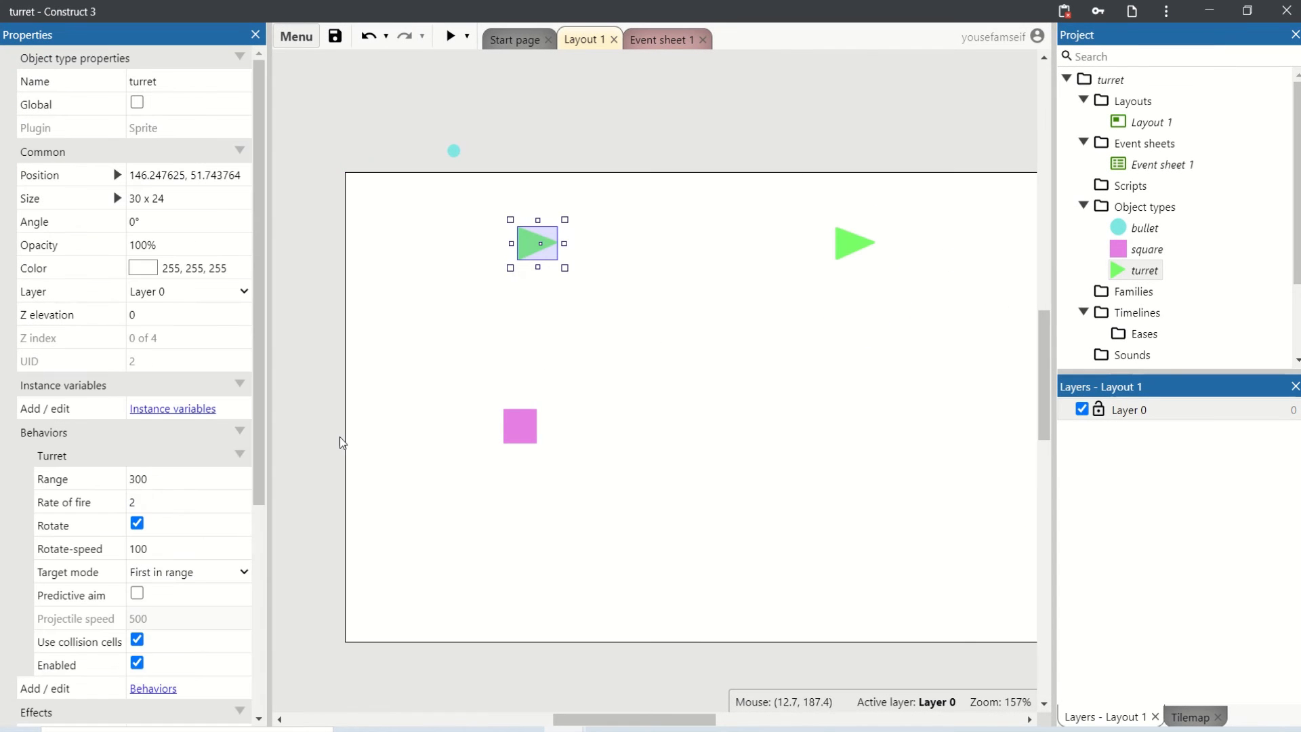
pyautogui.scroll(-1, 118, 476)
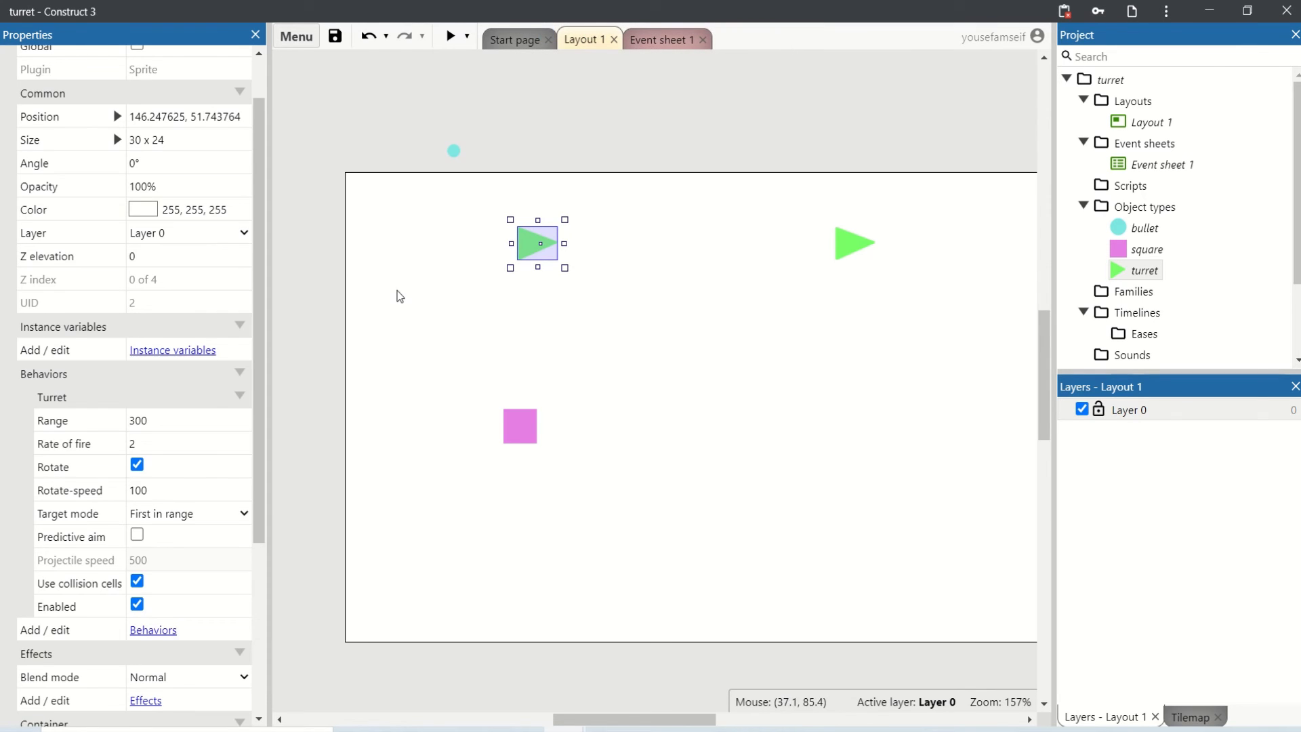
# - Enable Predictive aim on the left turret's Turret behavior, using projectile speed 500
pyautogui.click(328, 307)
pyautogui.click(518, 234)
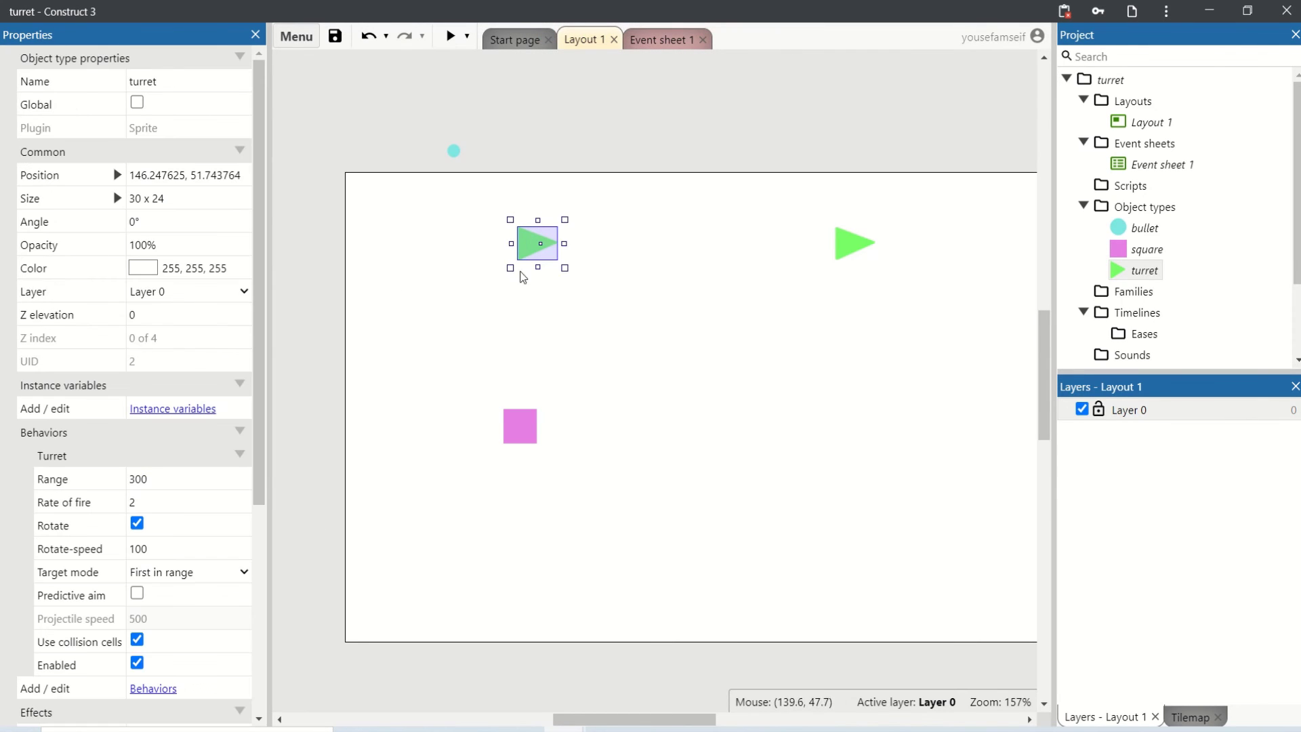
pyautogui.click(137, 593)
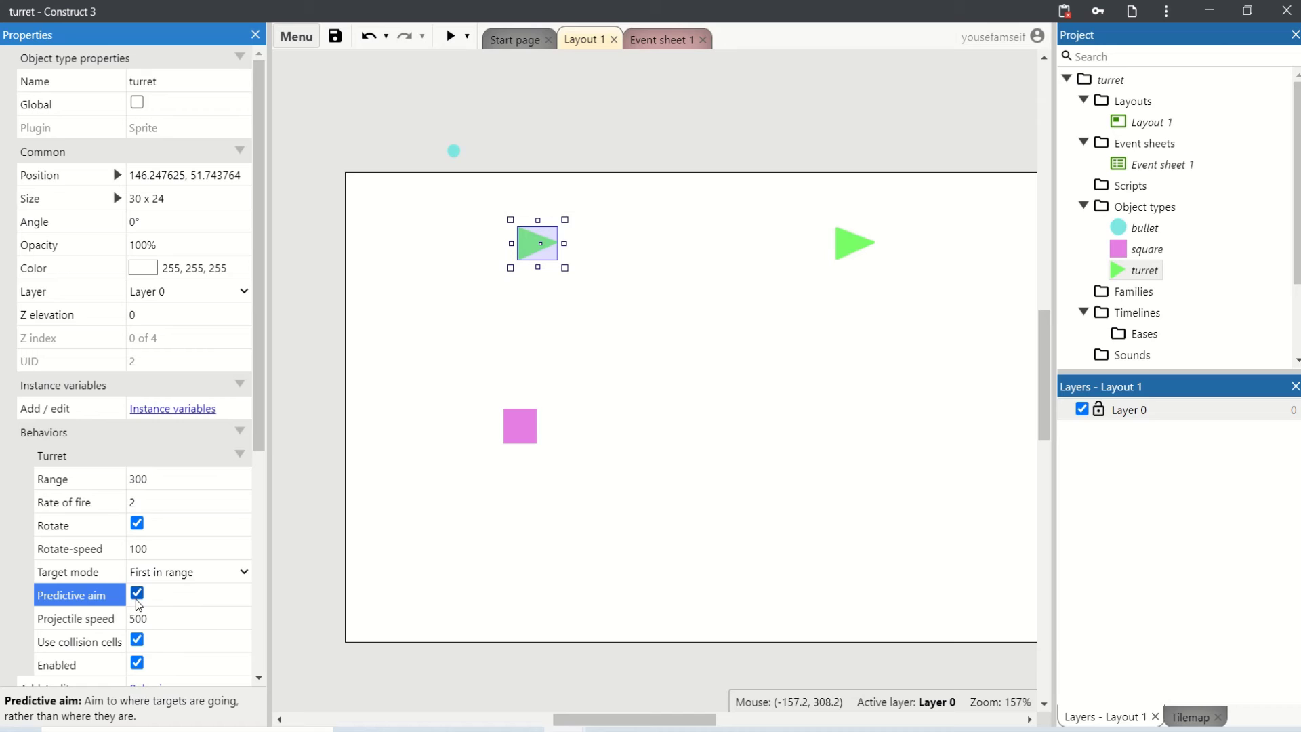
pyautogui.click(439, 377)
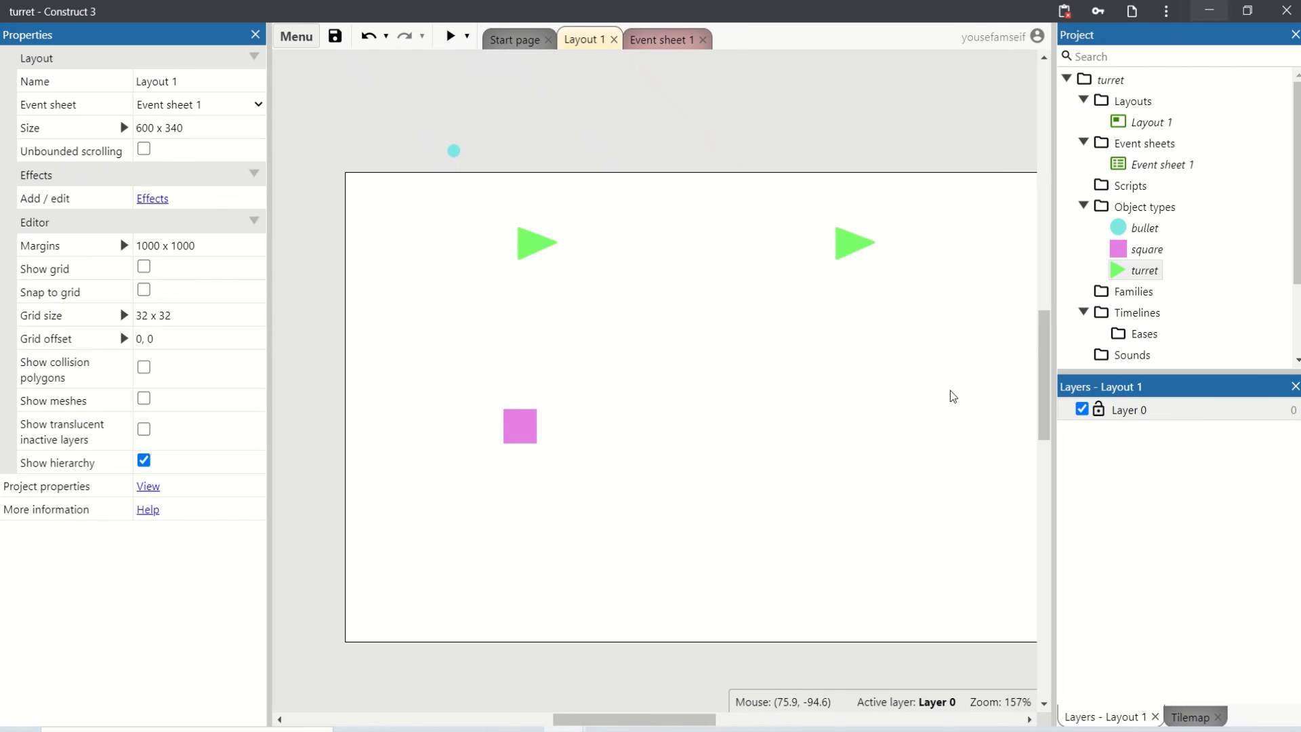
# - Place a second pink square near the lower right of Layout 1, then select the left turret
pyautogui.click(519, 426)
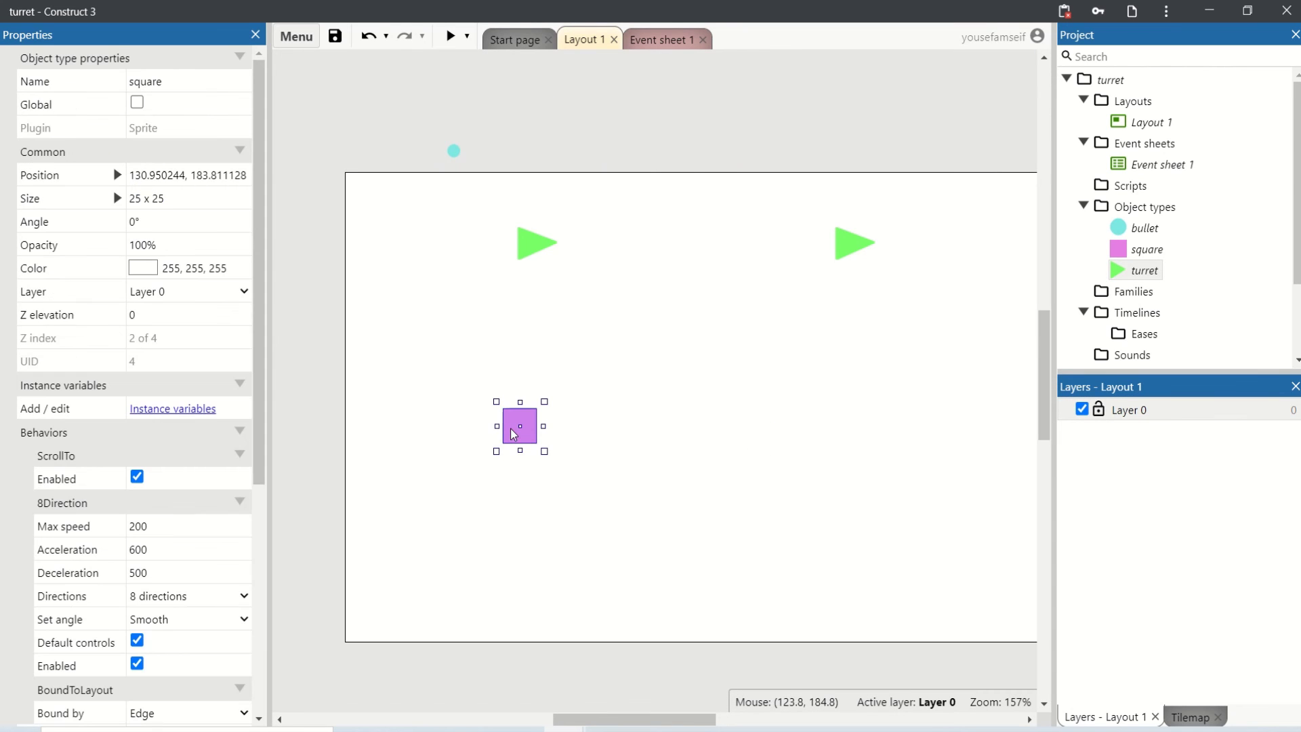
pyautogui.click(842, 515)
pyautogui.click(530, 260)
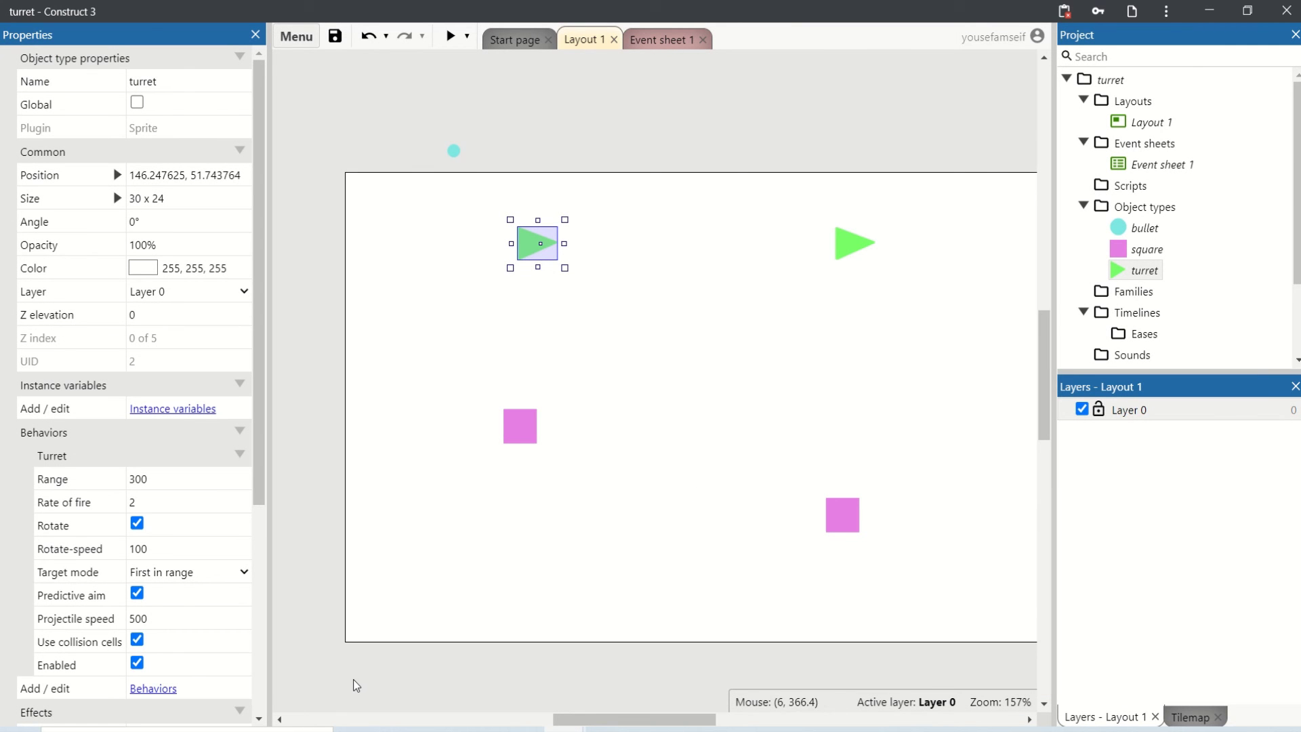
# - Change the turrets' Target mode from First in range to Nearest
pyautogui.click(173, 577)
pyautogui.click(180, 624)
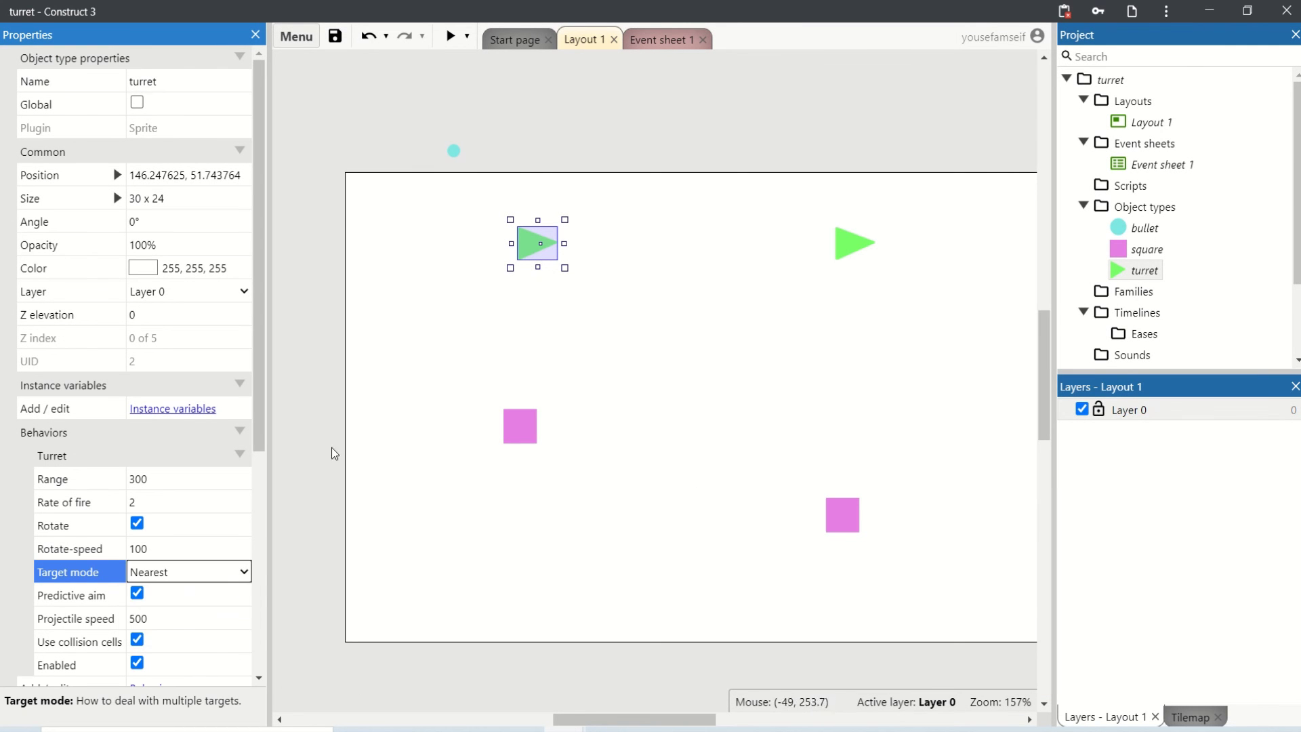